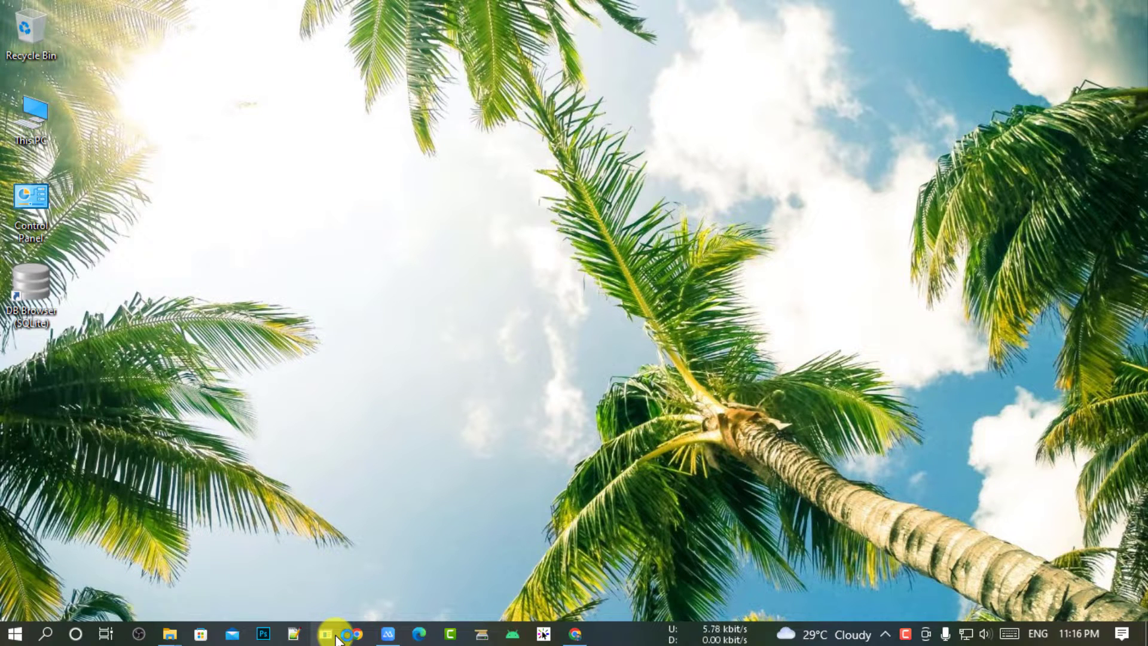
Open the mirrored screen of the connected SM-J200F phone and launch its Settings app
left_click(340, 635)
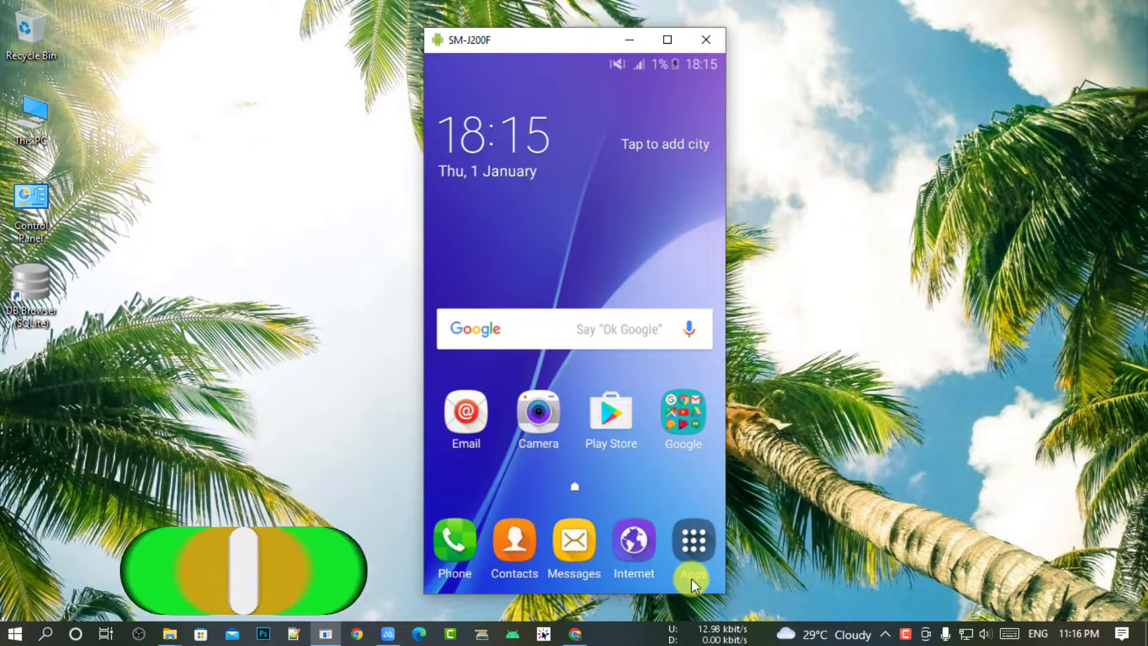
left_click(695, 549)
left_click_drag(464, 292, 478, 316)
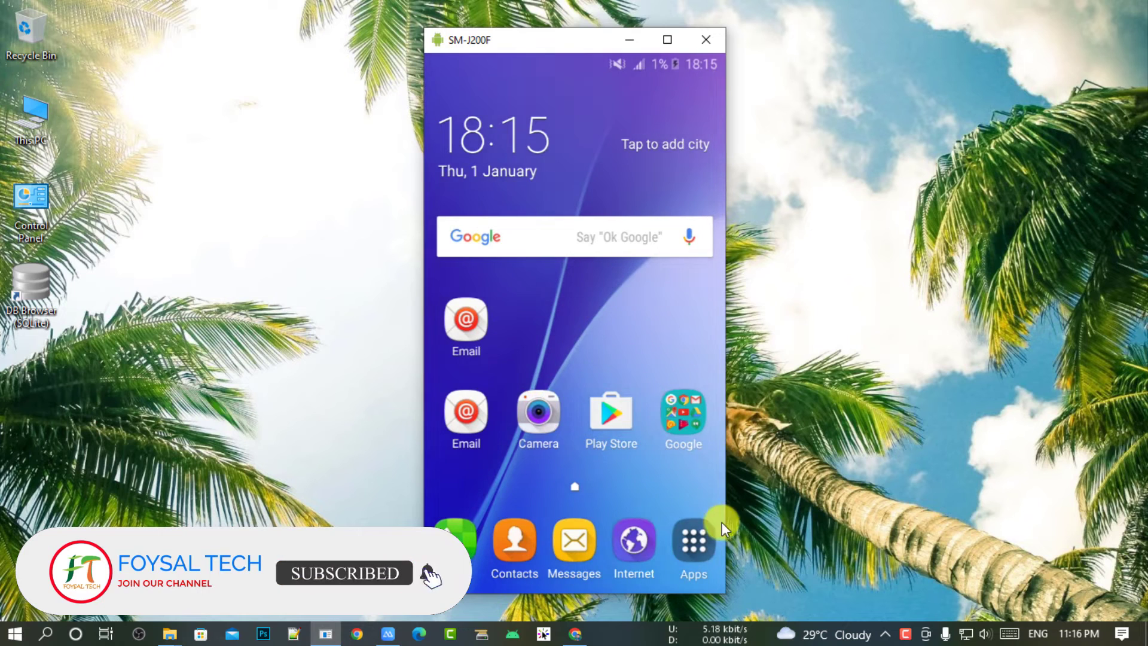
left_click(697, 541)
left_click(679, 423)
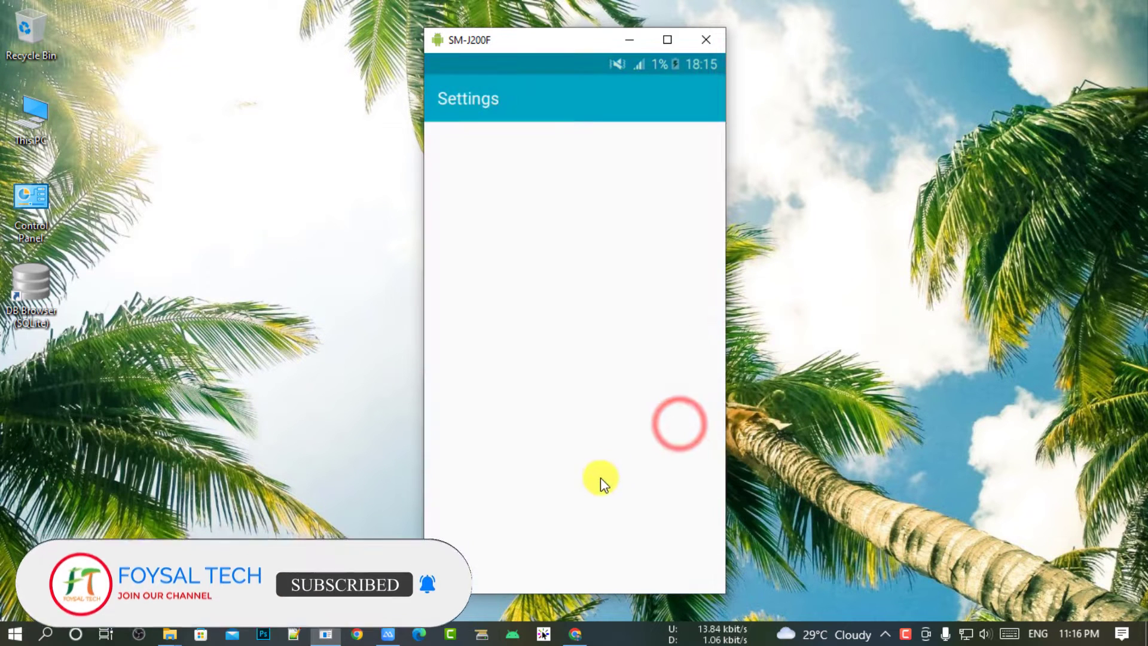
Check the phone's model number, Android version and build details in About device, and return to the main Settings list
left_click_drag(580, 484, 523, 77)
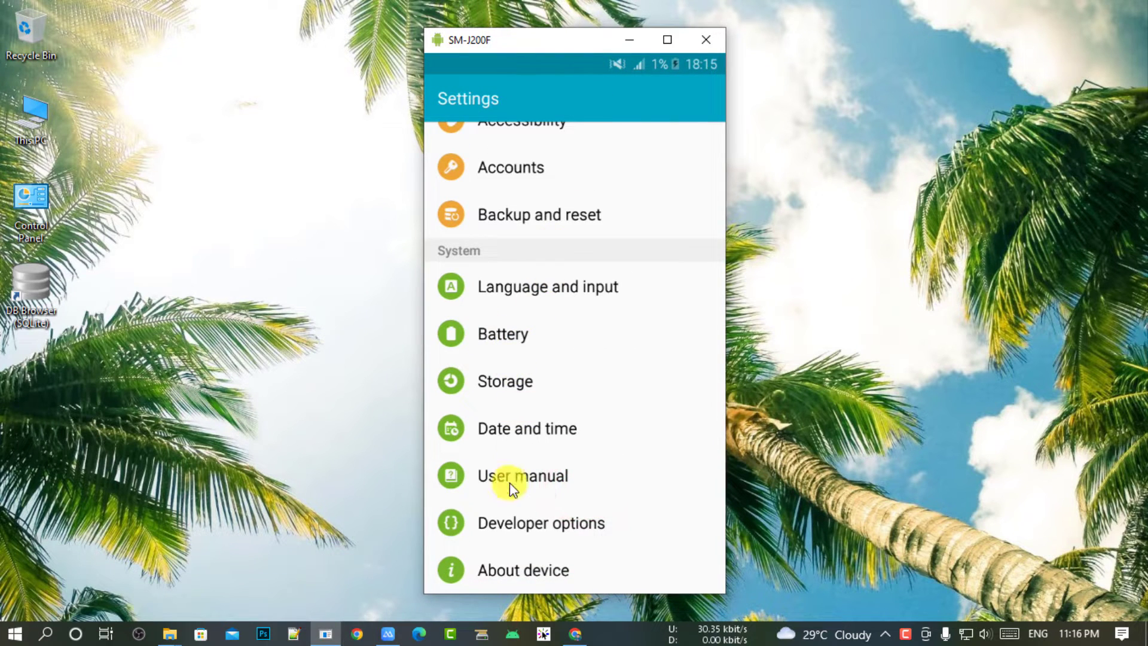
left_click(528, 584)
left_click_drag(568, 515, 546, 81)
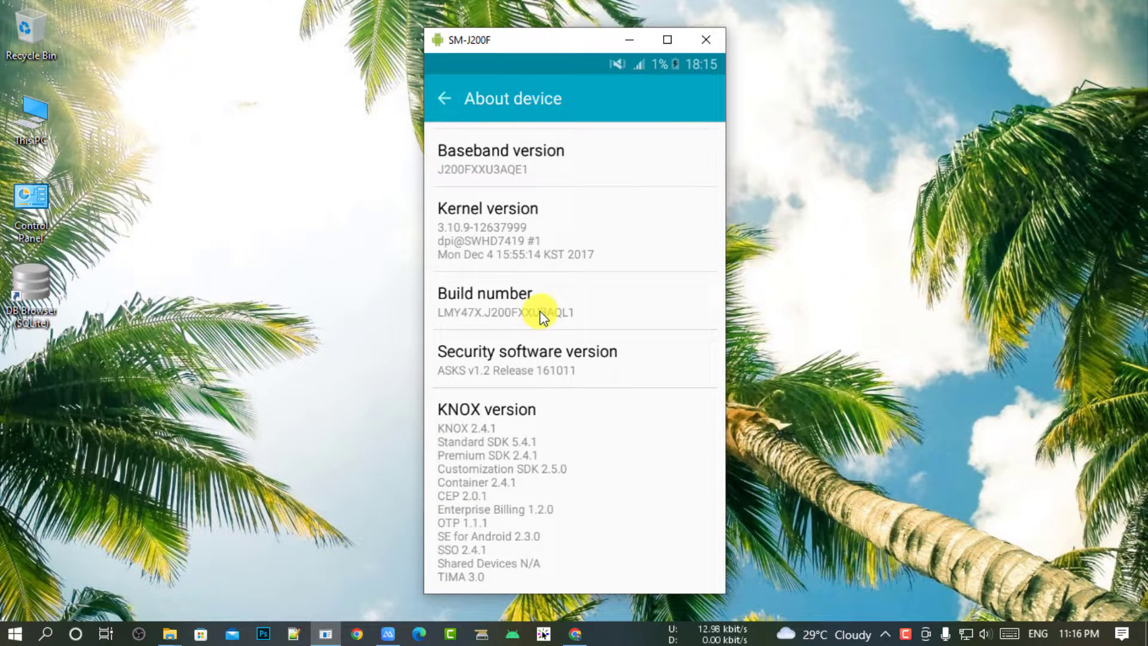
left_click_drag(540, 316, 540, 424)
left_click_drag(594, 200, 577, 371)
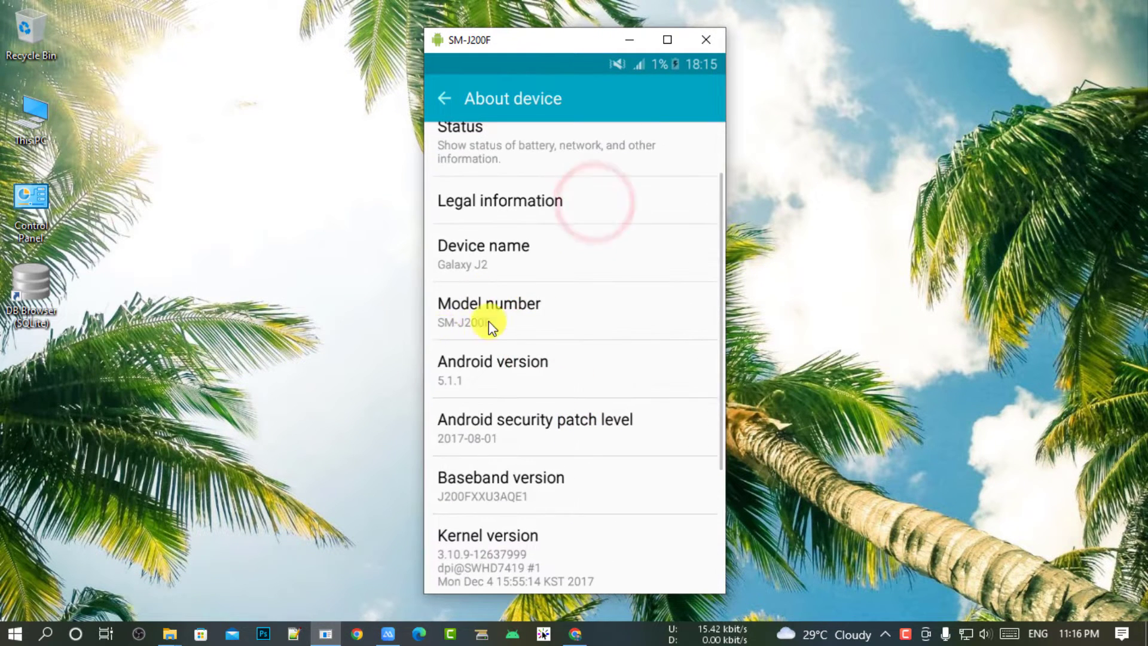
left_click(513, 318)
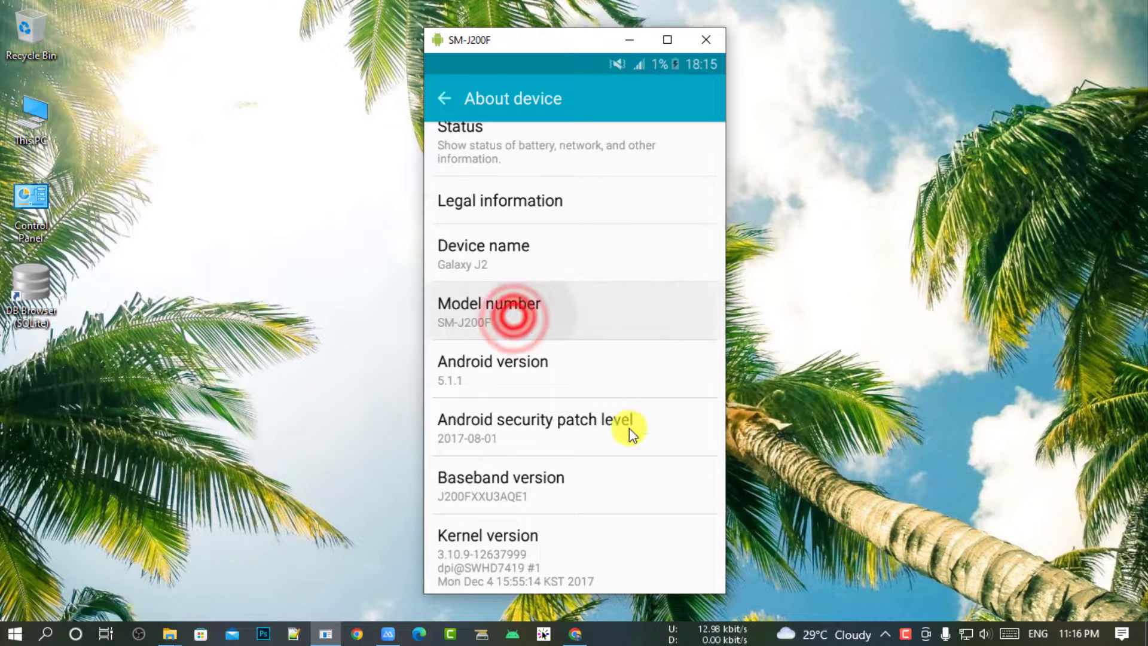
left_click(451, 97)
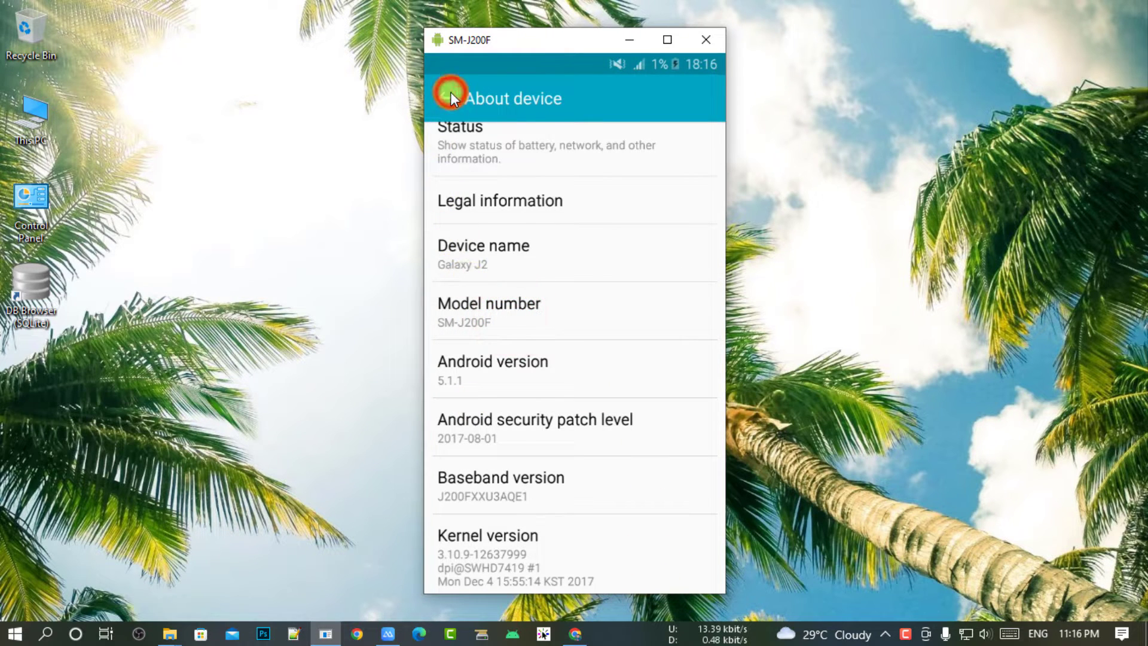
left_click(658, 582)
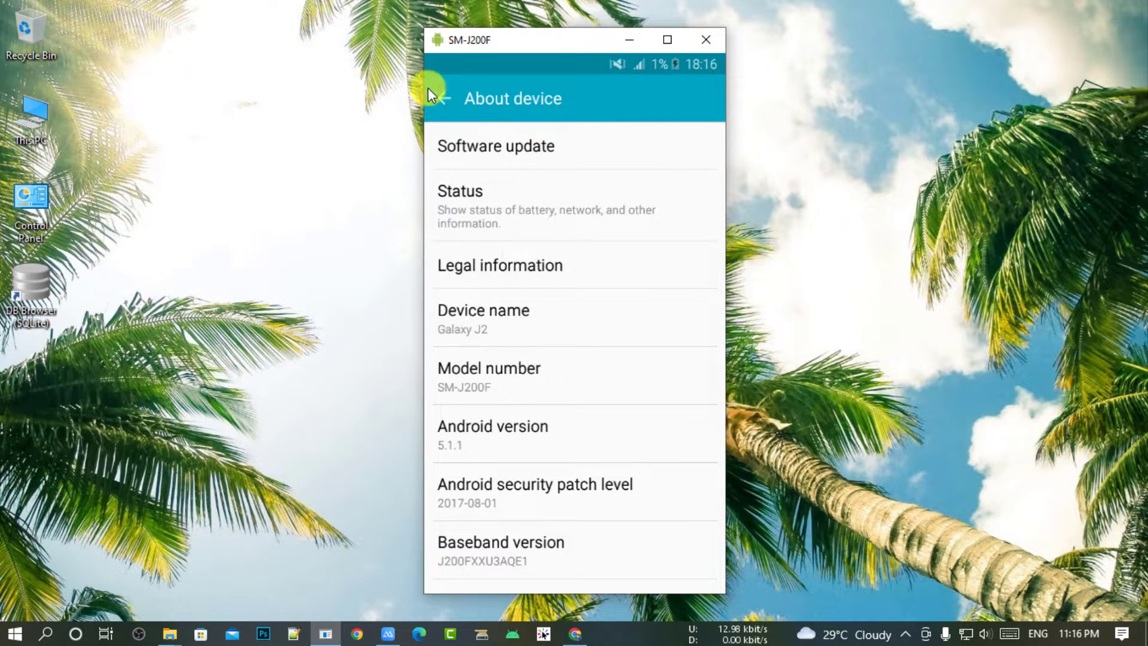
left_click(446, 96)
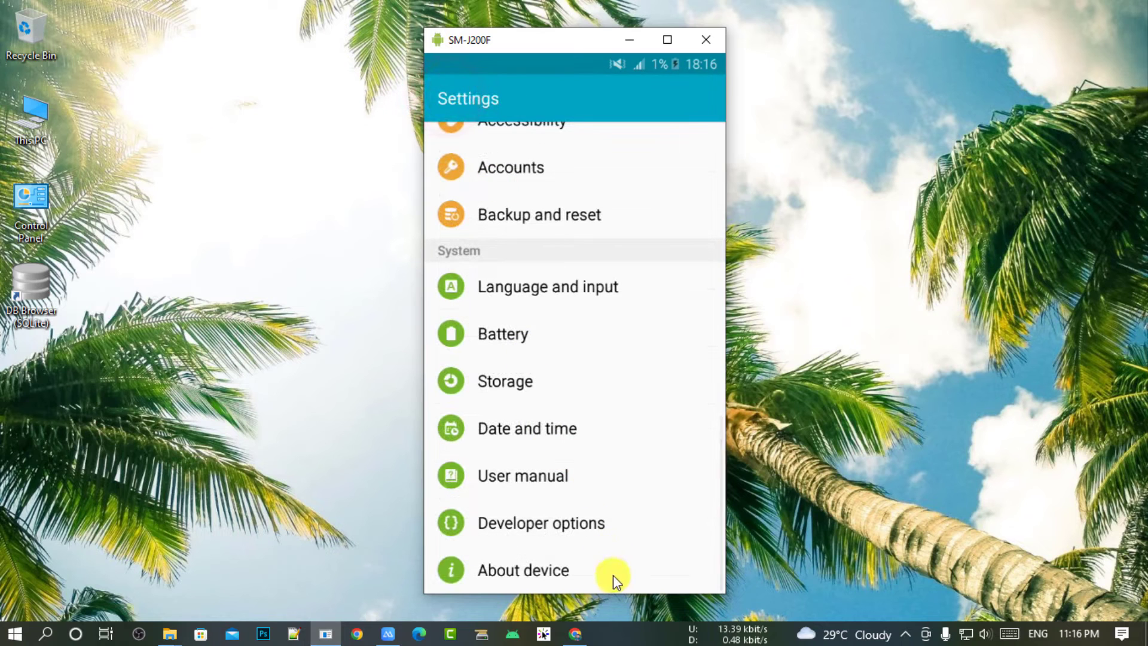
Open the SuperSU app on the phone, look through its logs, settings and configured apps, and return to the home screen
middle_click(696, 564)
left_click(683, 518)
left_click_drag(682, 432, 515, 360)
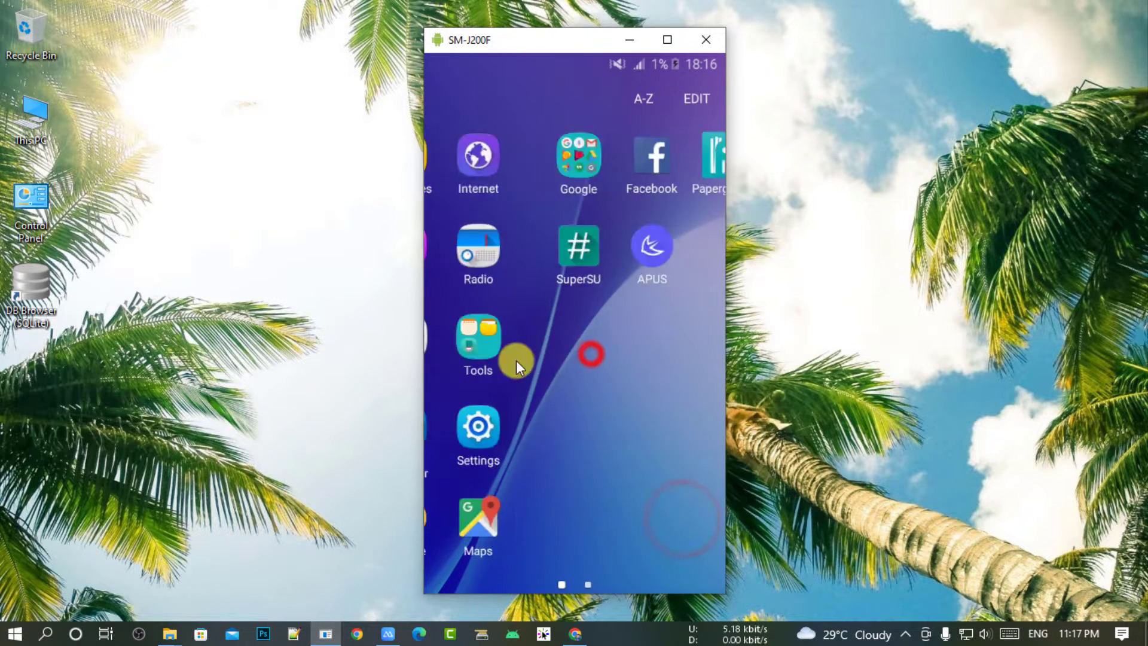
left_click(468, 263)
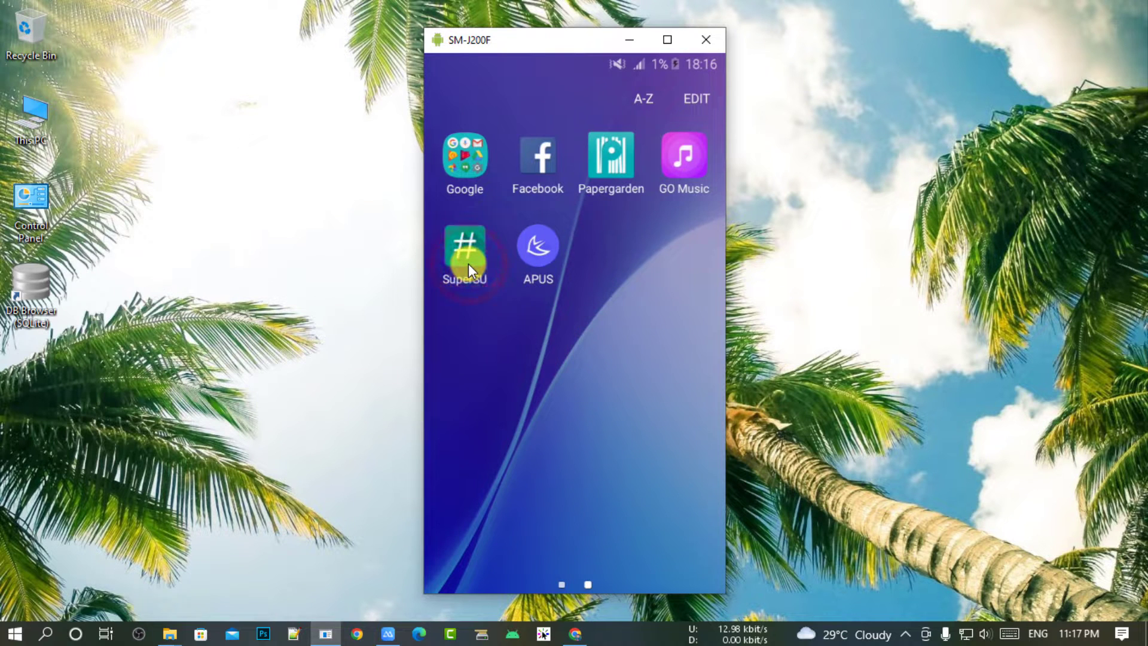
left_click(564, 146)
left_click(665, 145)
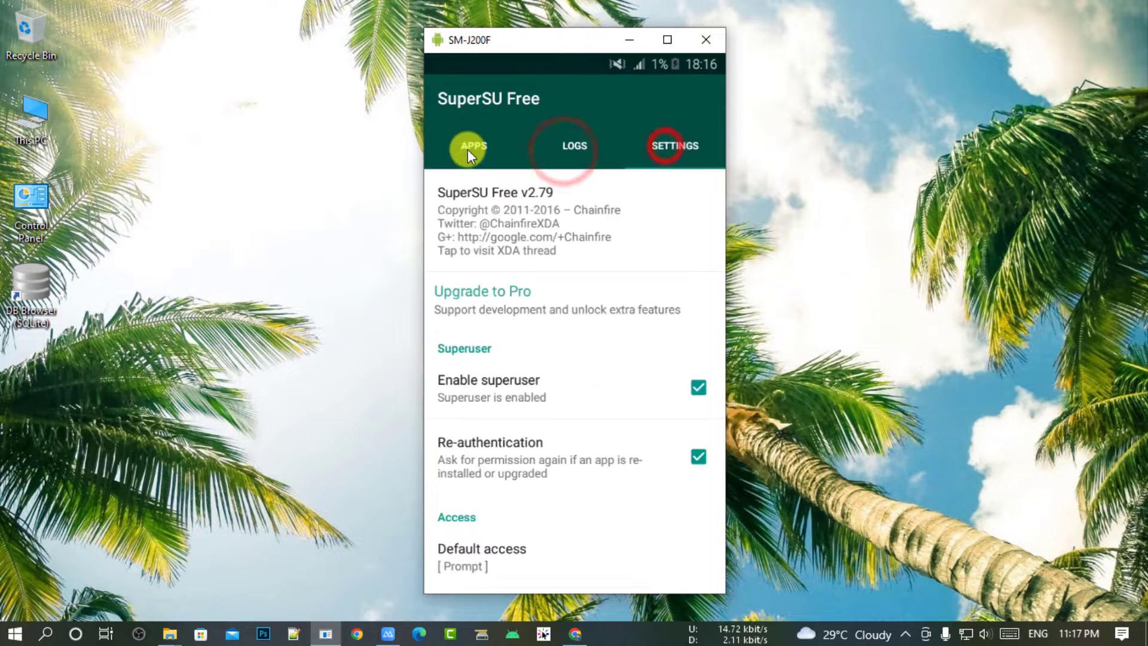
left_click(468, 149)
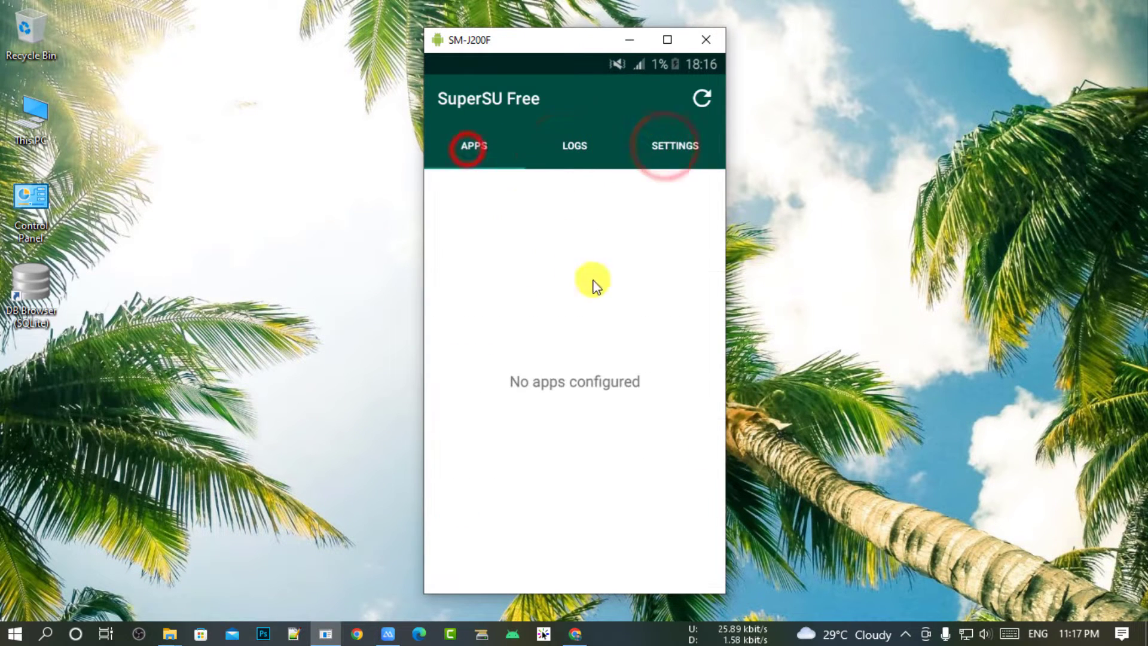
middle_click(565, 575)
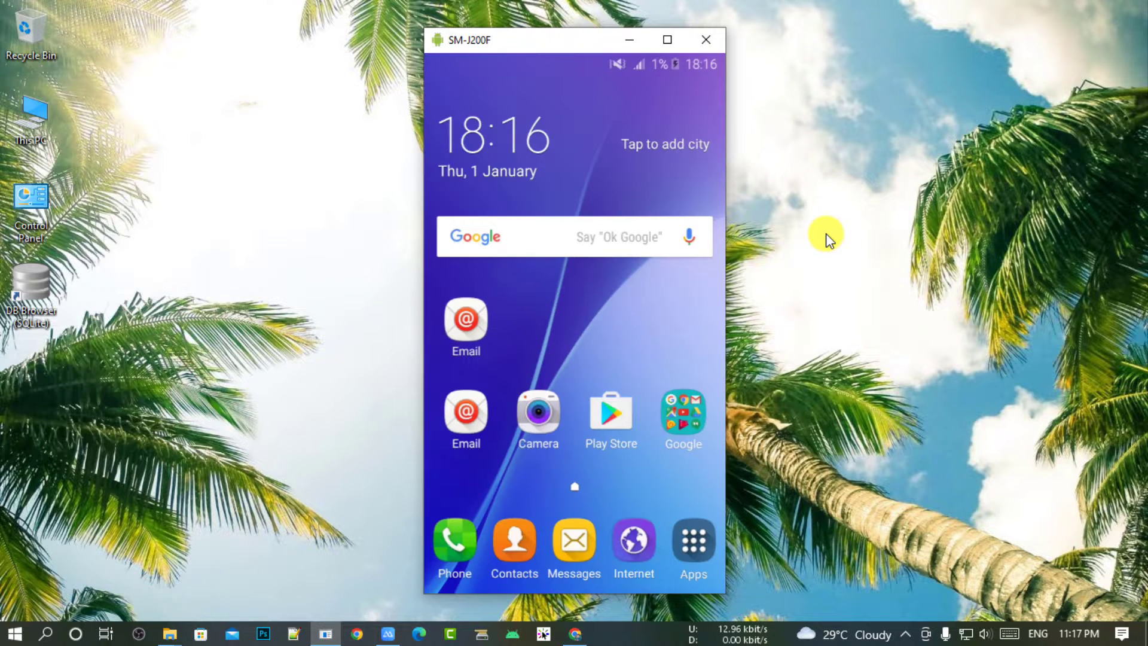
Try to enable developer mode through the build number in the phone's About device settings, and return to the Settings list
left_click(702, 541)
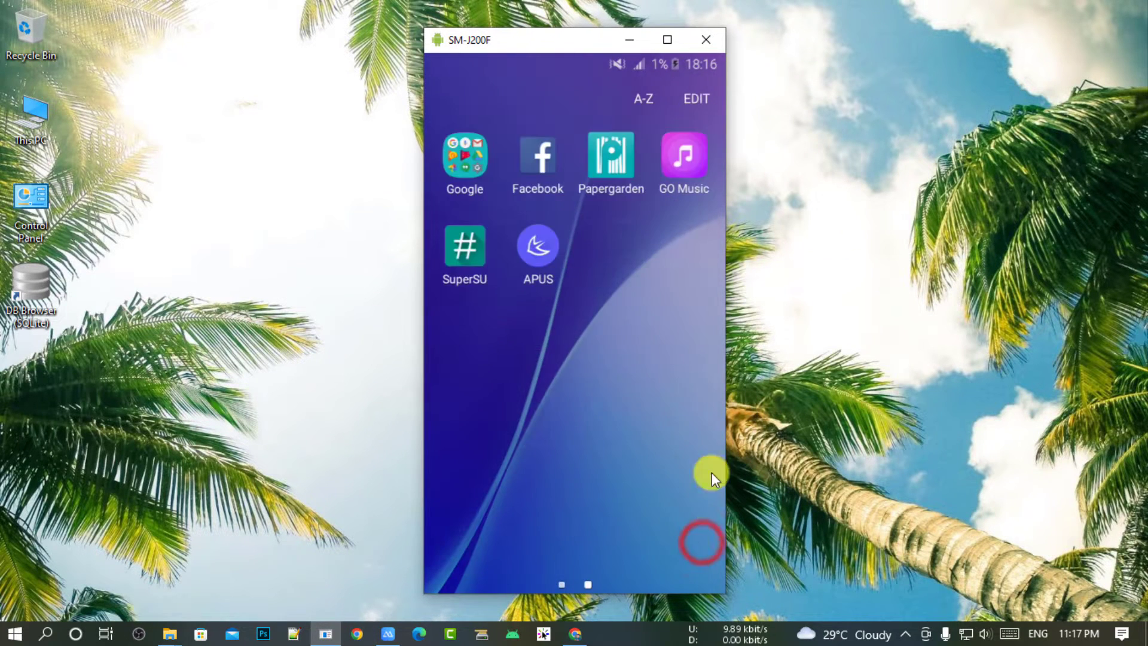
left_click_drag(507, 375, 897, 353)
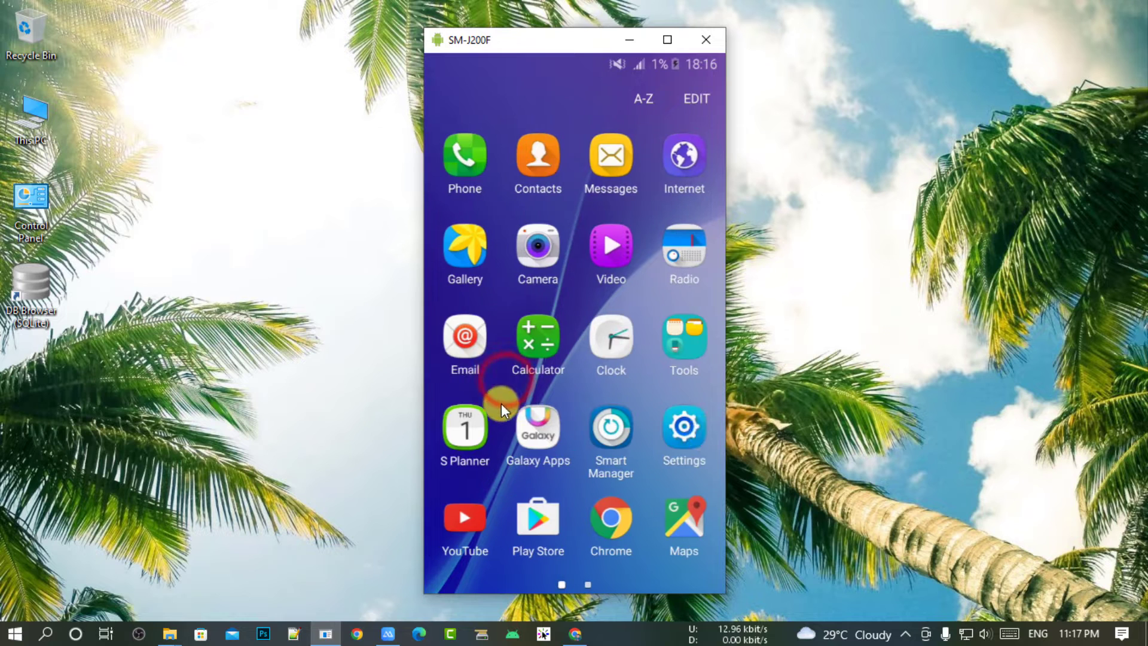
left_click(708, 432)
left_click_drag(624, 479, 622, 287)
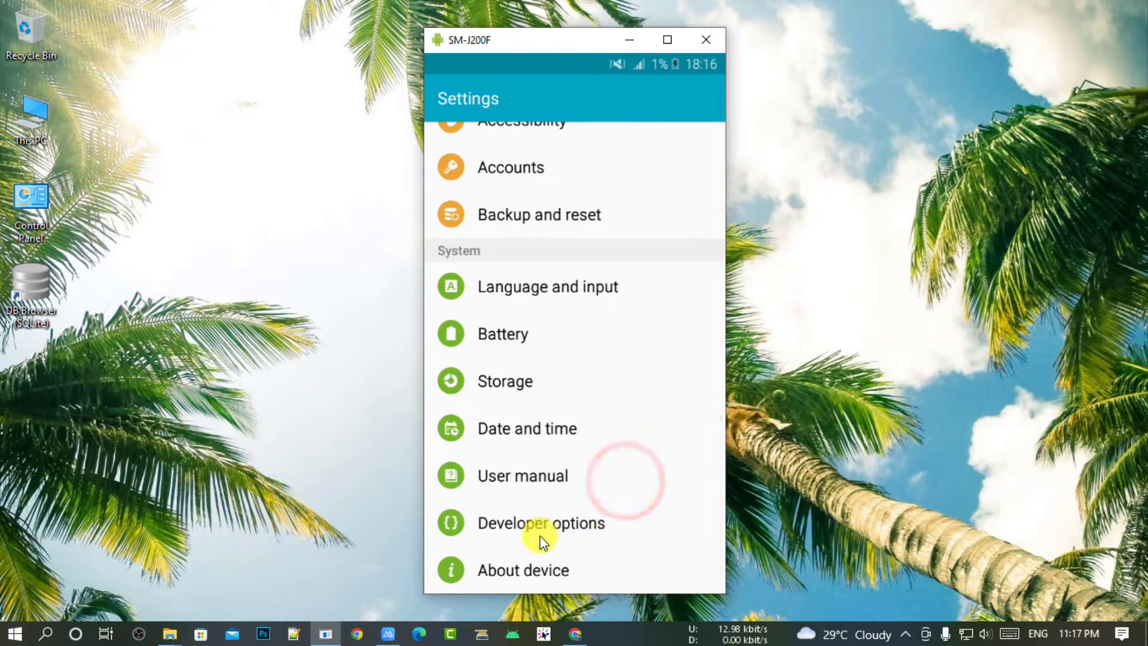
left_click(546, 559)
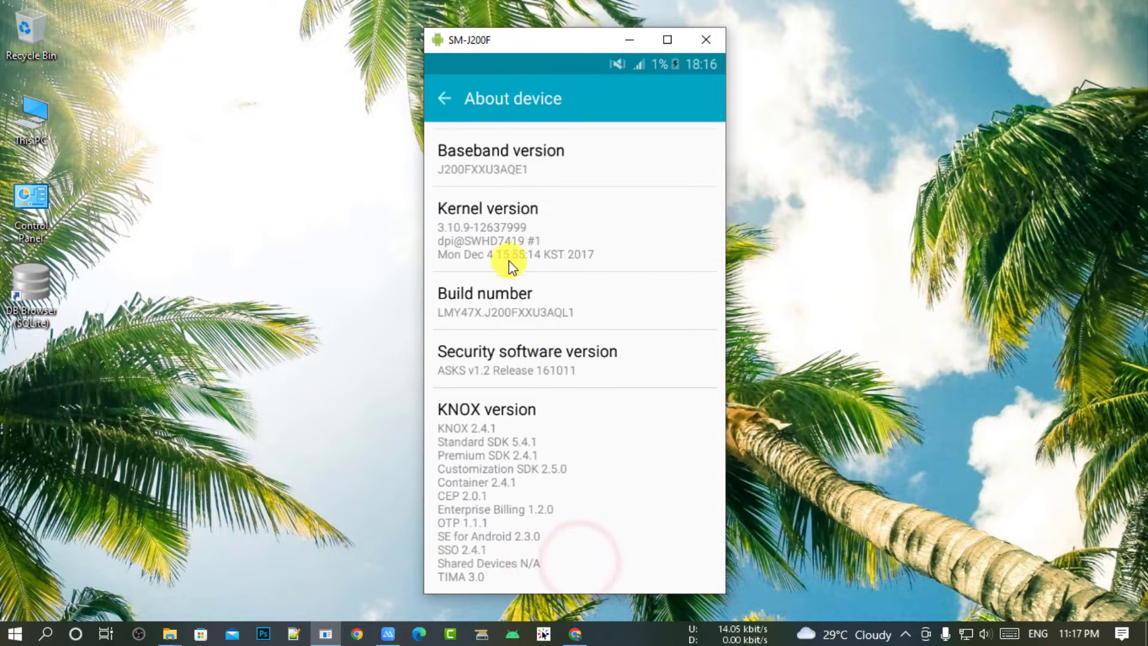
left_click(529, 307)
left_click(530, 307)
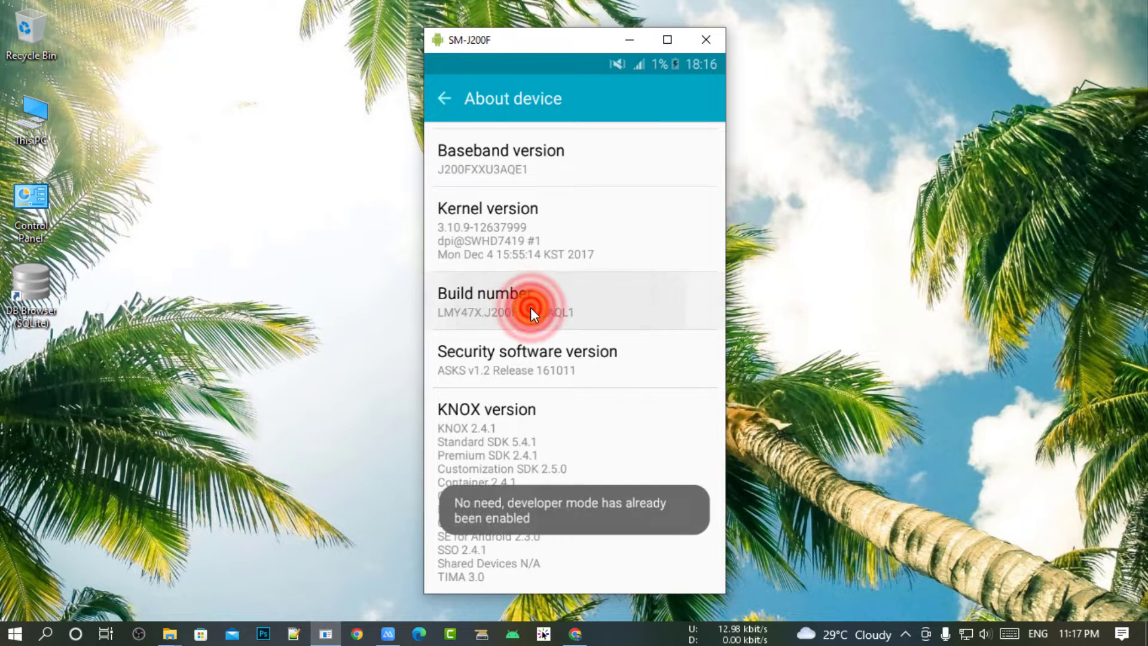
left_click(529, 307)
left_click(530, 307)
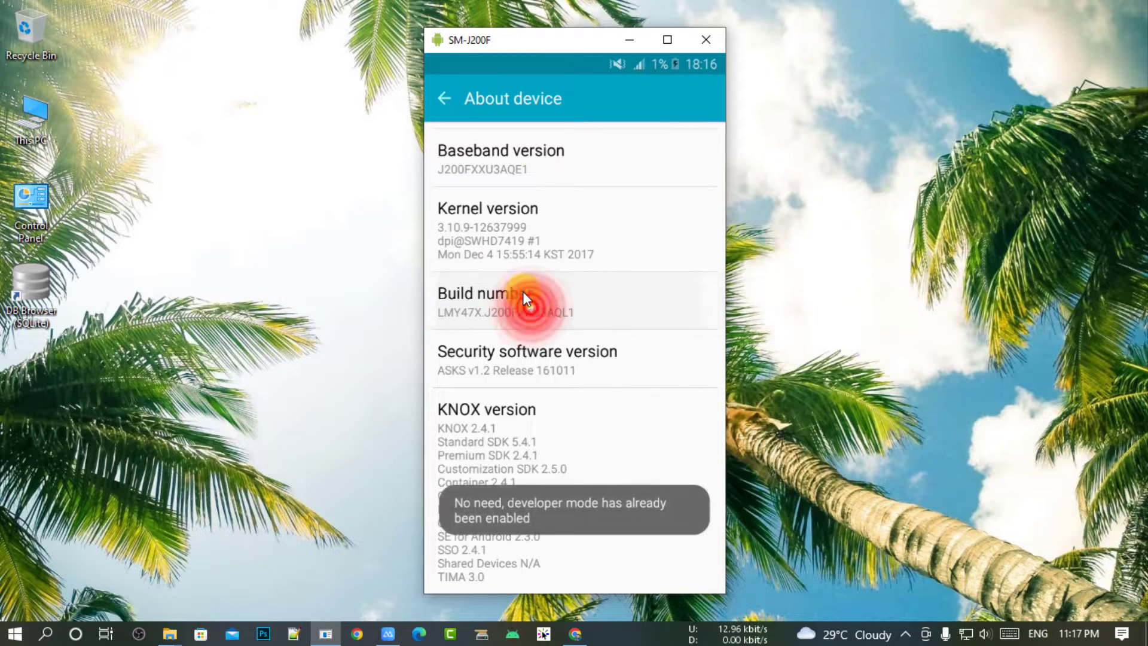
left_click(449, 99)
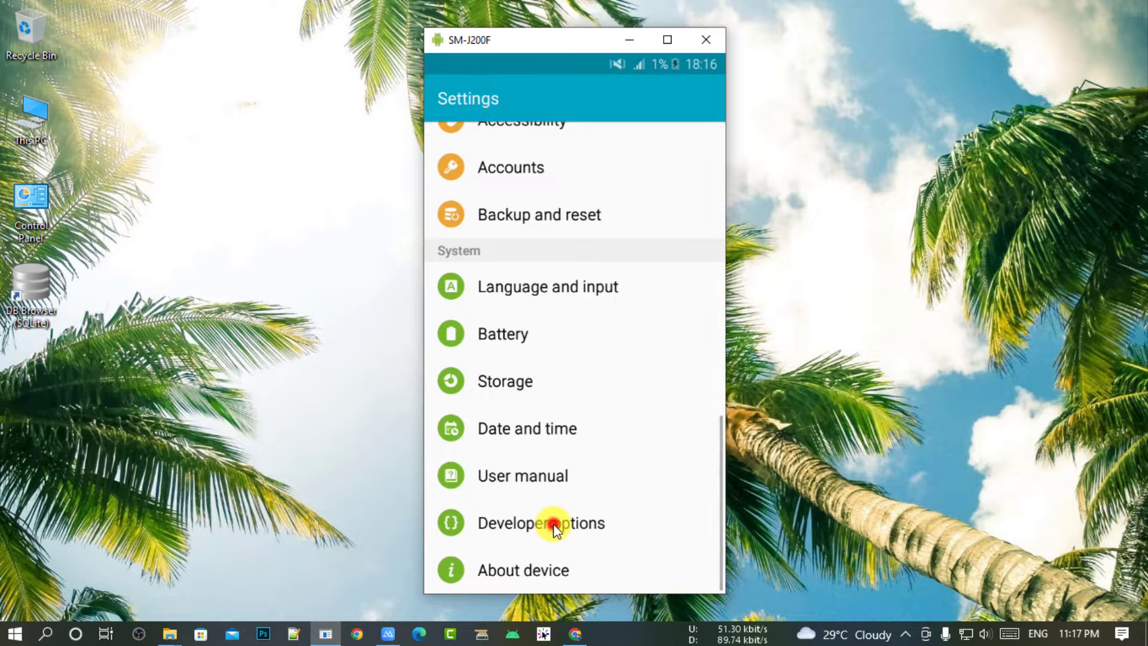
Check the OEM unlock and USB debugging settings in Developer options, and return to the Settings list
left_click(575, 521)
left_click_drag(562, 364, 469, 405)
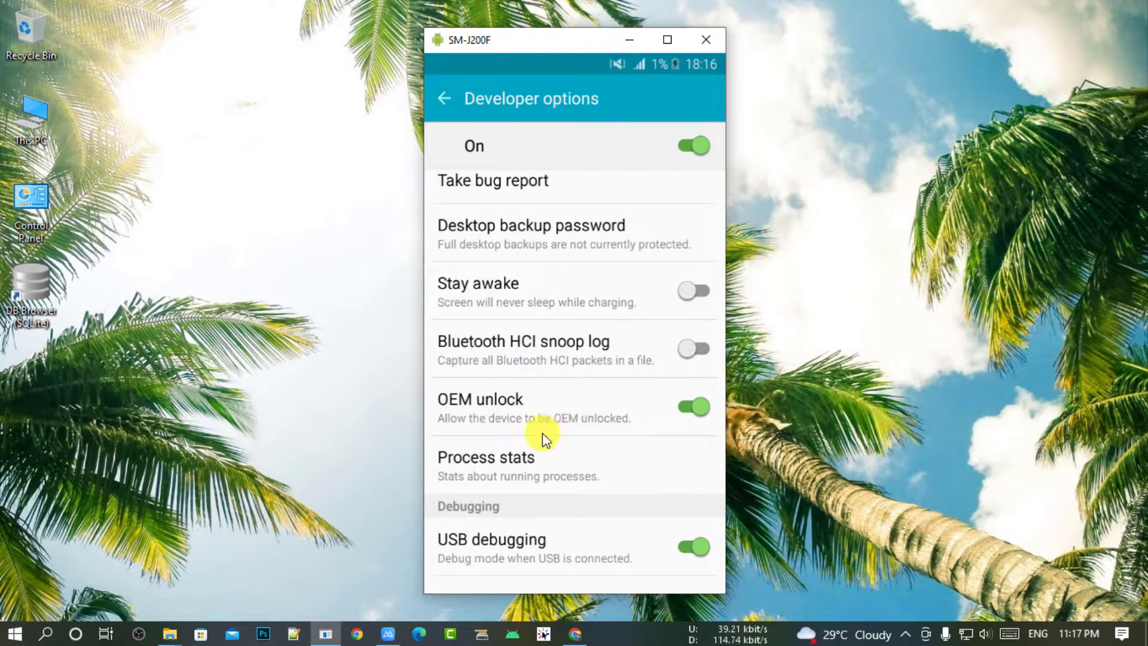
left_click_drag(543, 434, 511, 439)
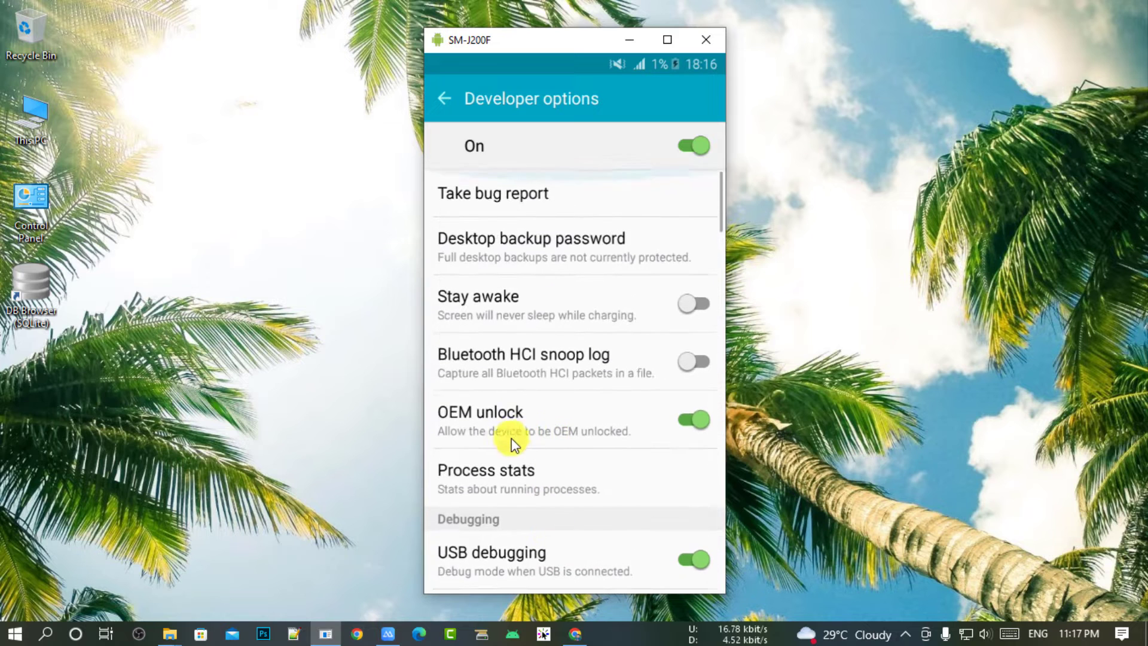
left_click_drag(584, 504, 478, 478)
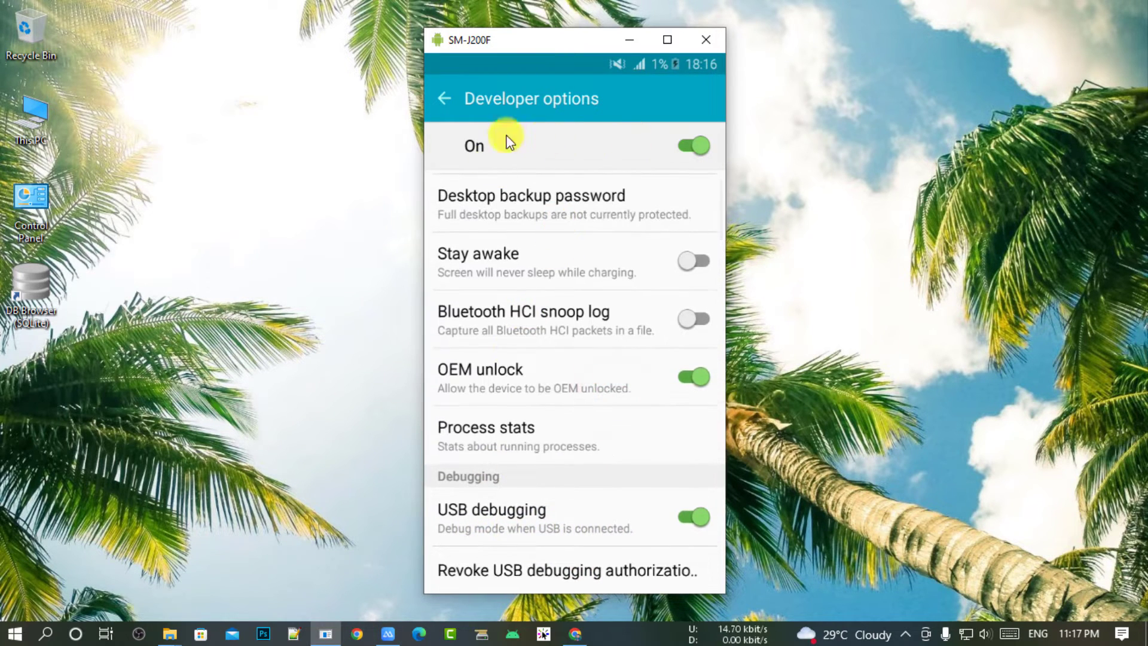
left_click(534, 165)
left_click(443, 98)
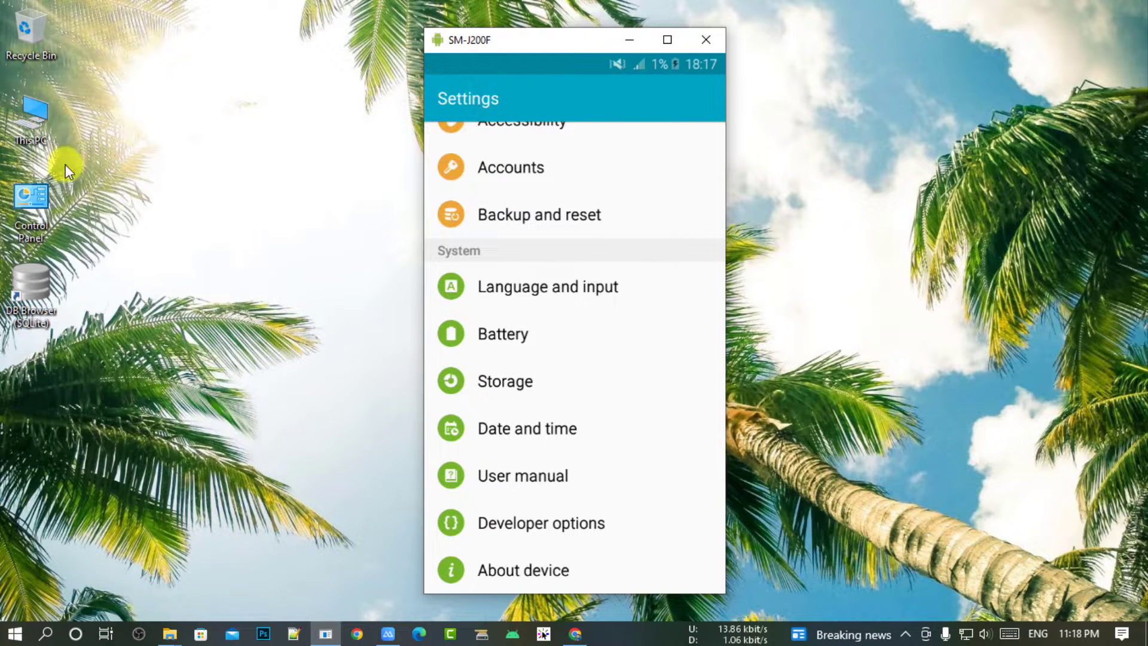
Switch to File Explorer and open the Root Apk folder inside All Apk on Local Disk (E:)
double_click(30, 138)
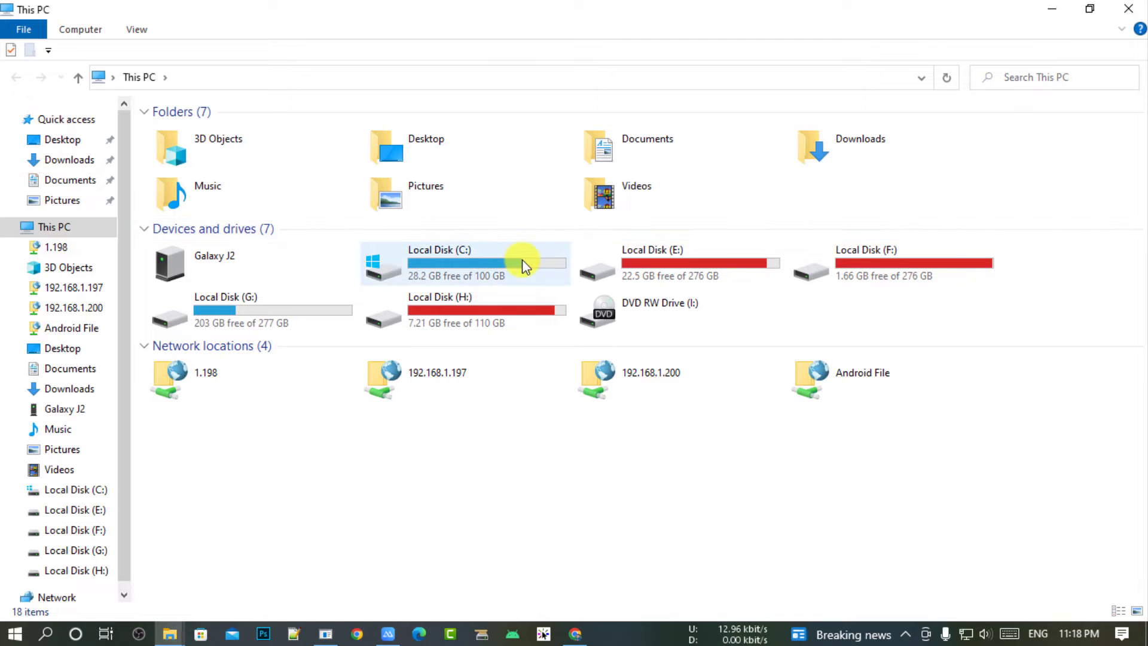
double_click(651, 261)
double_click(178, 131)
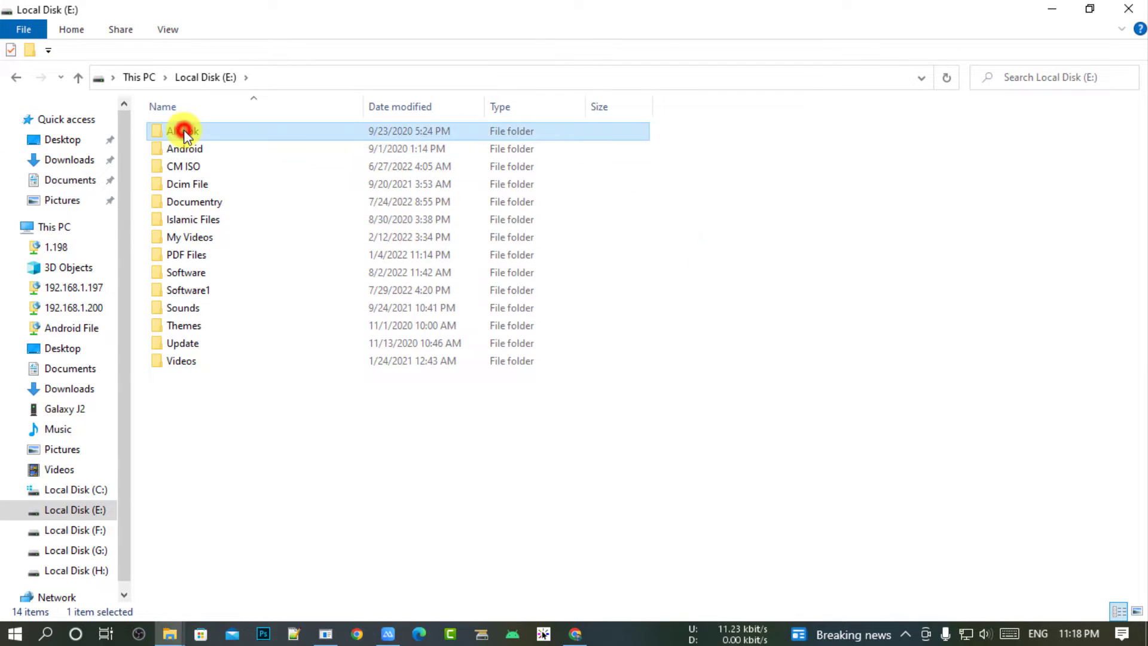
double_click(197, 202)
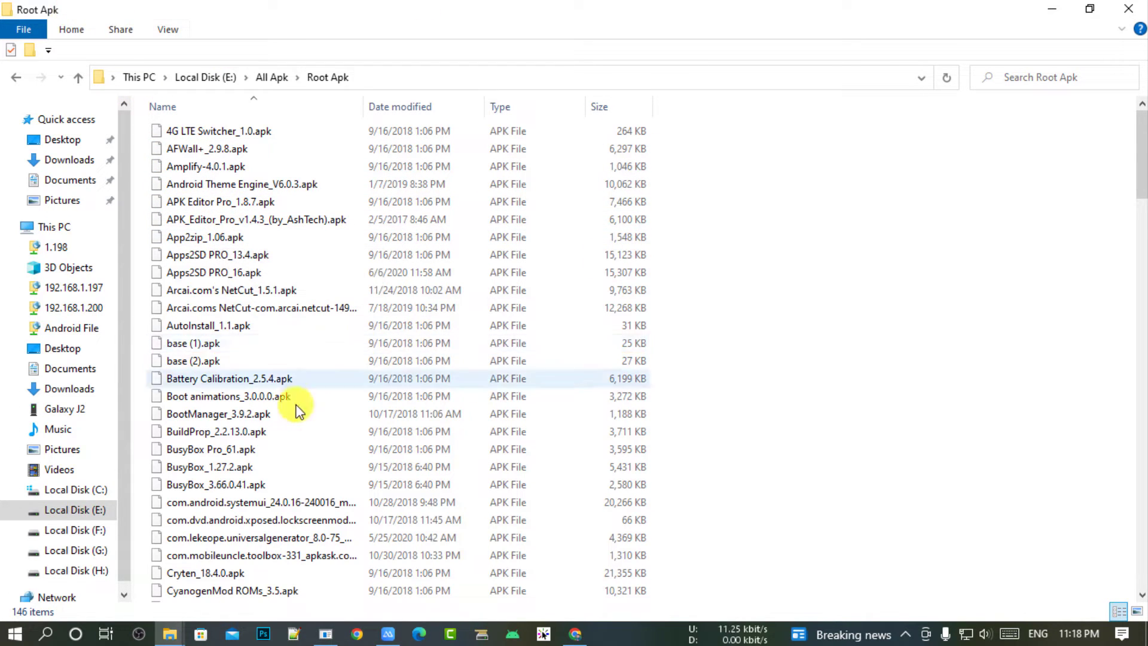
Find Quick Reboot_1.7.1.apk in the Root Apk folder and copy it
scroll(269, 433, "down", 15)
scroll(242, 445, "down", 14)
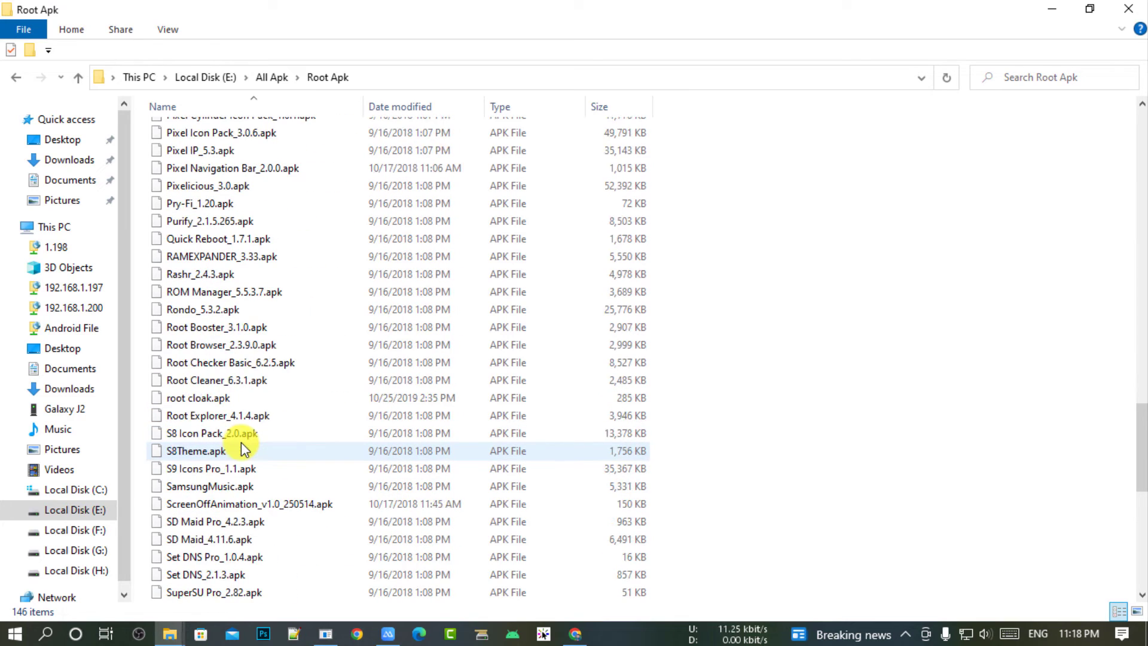
scroll(209, 414, "down", 2)
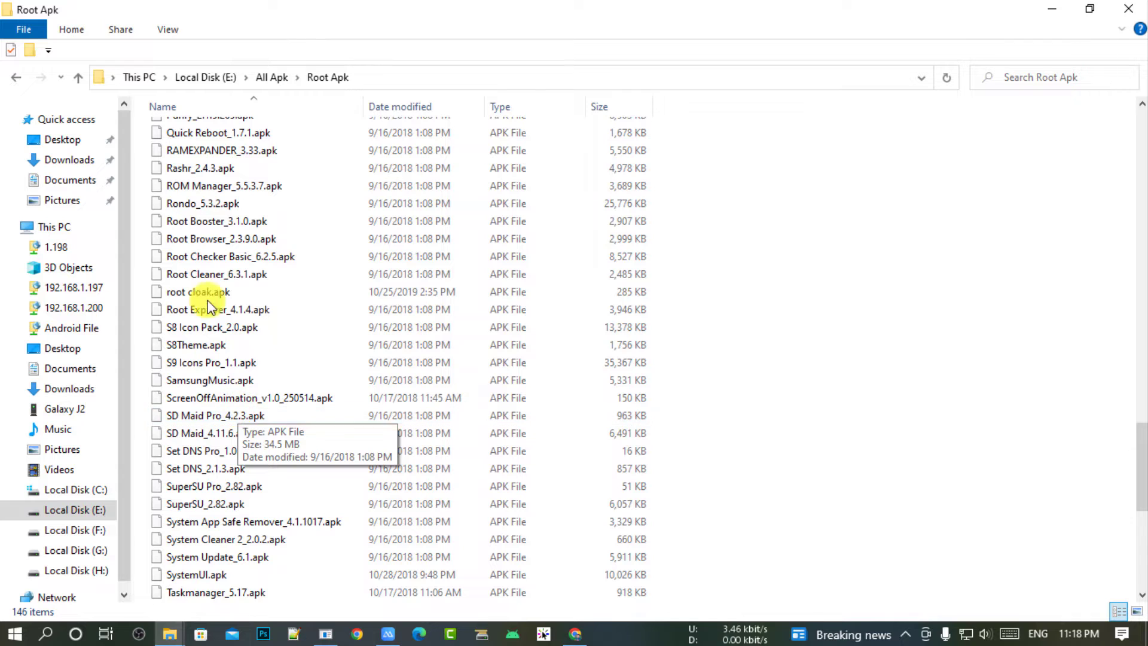
scroll(246, 292, "down", 3)
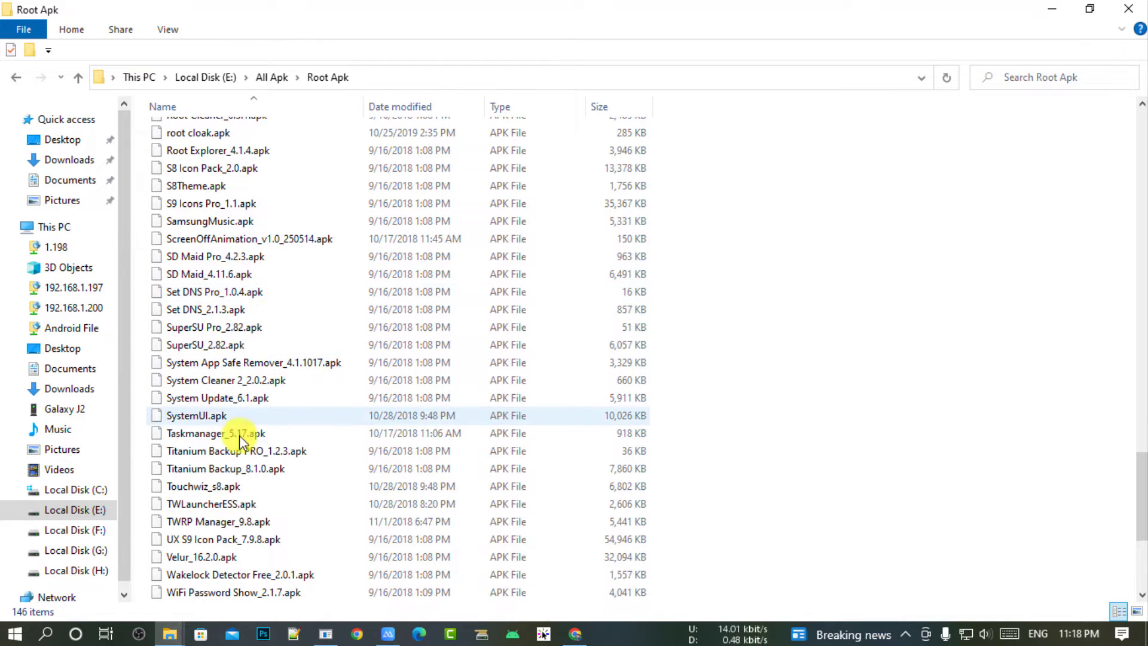
scroll(227, 293, "up", 4)
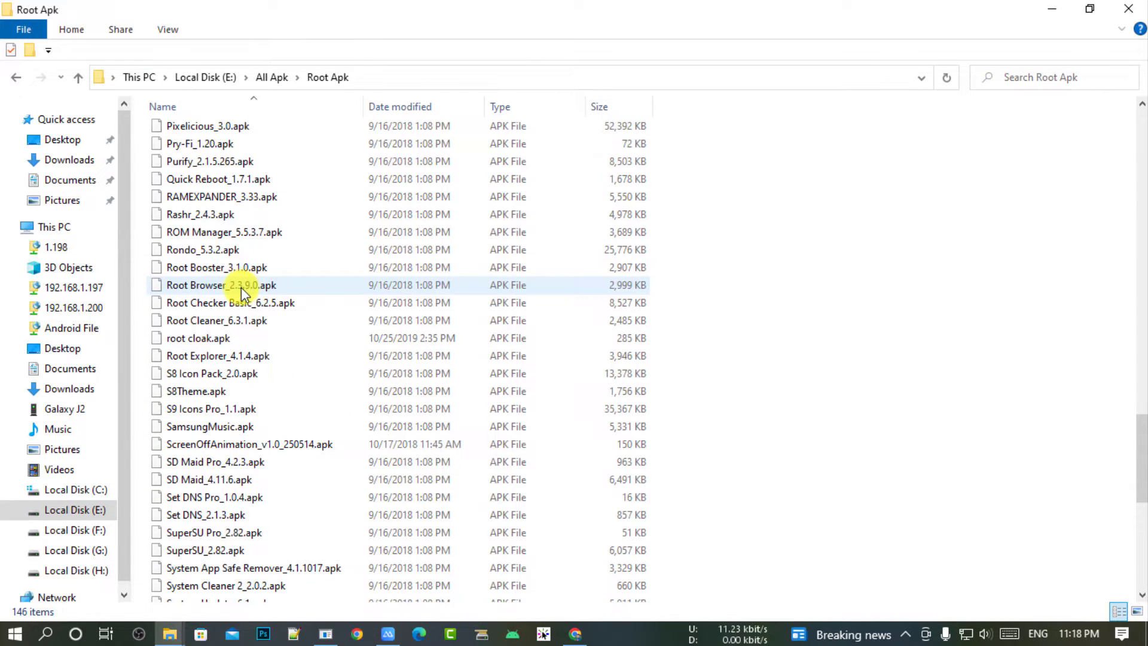
left_click(220, 267)
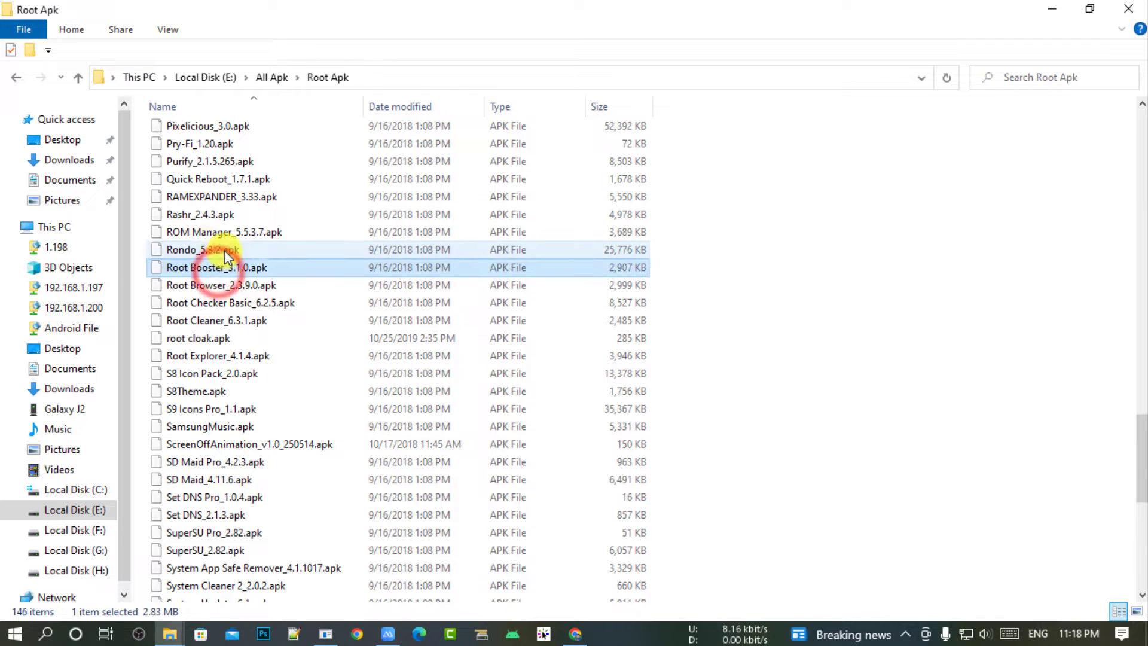
left_click(224, 250)
left_click(217, 180)
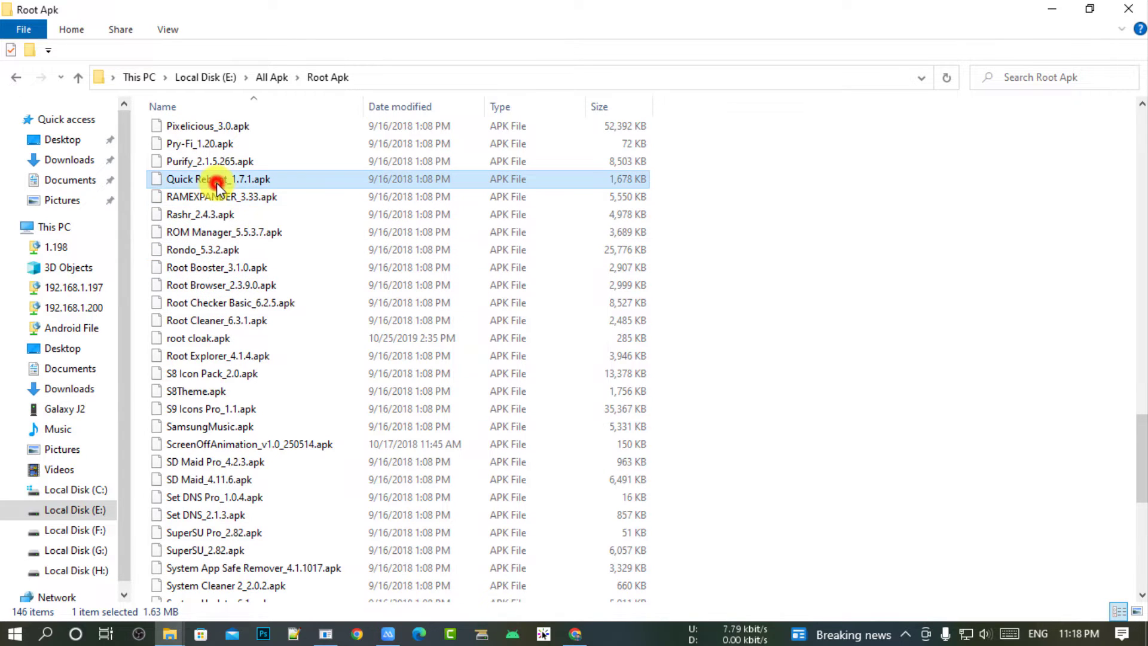
right_click(217, 183)
left_click(281, 449)
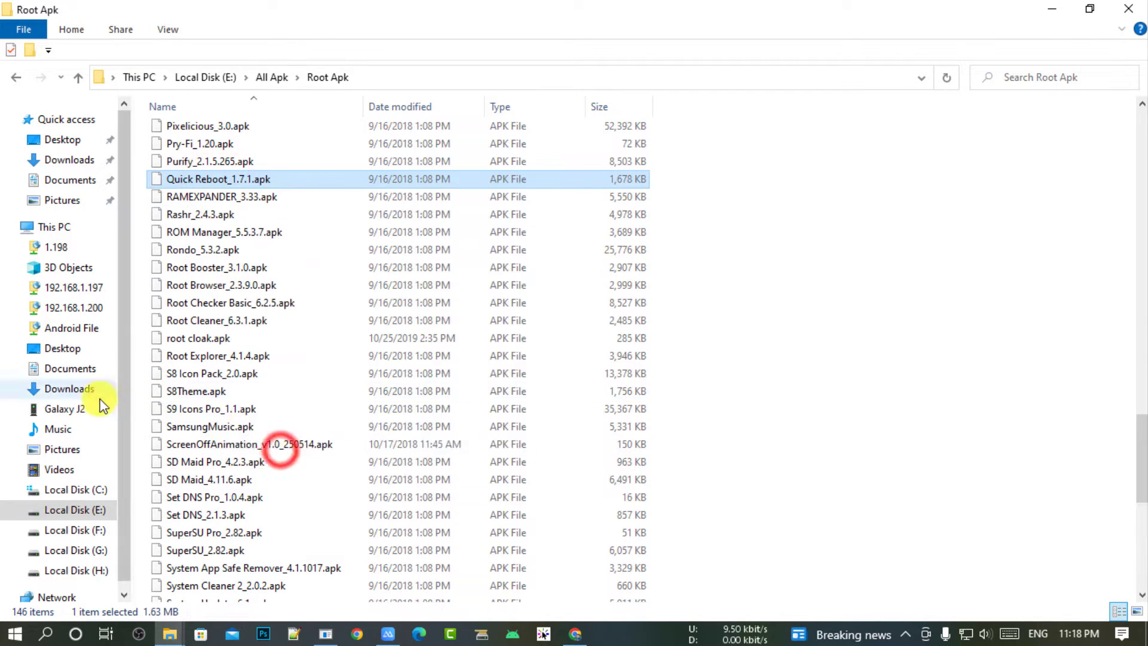
Paste the copied APK into the Playlists folder of the Galaxy J2's phone storage
left_click(90, 408)
double_click(274, 135)
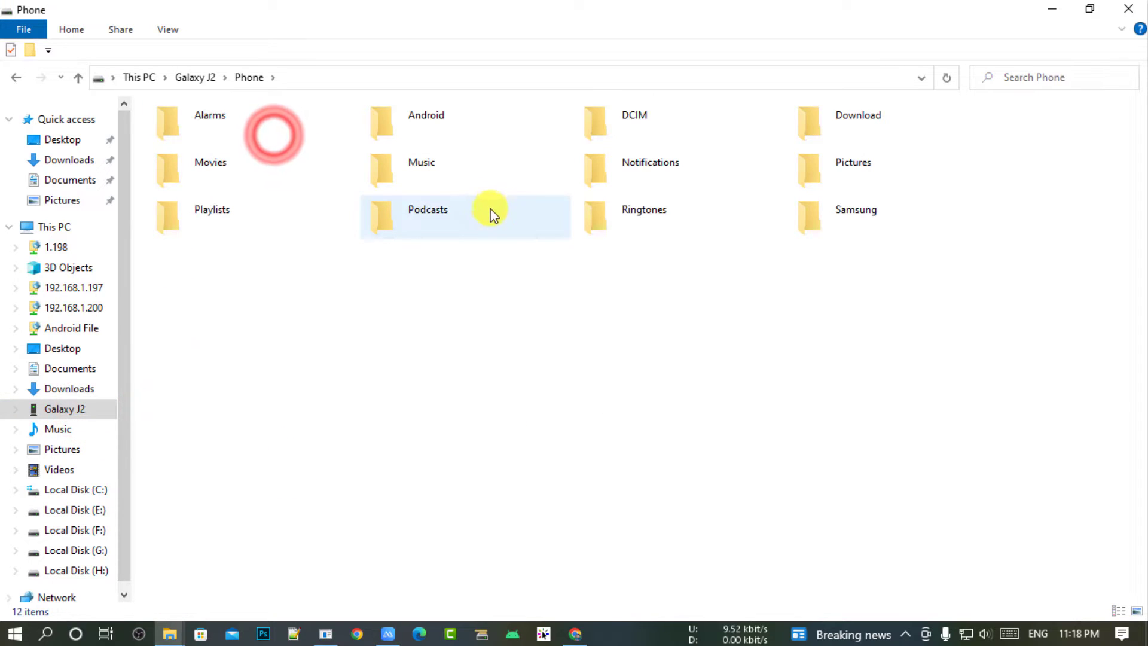
double_click(246, 224)
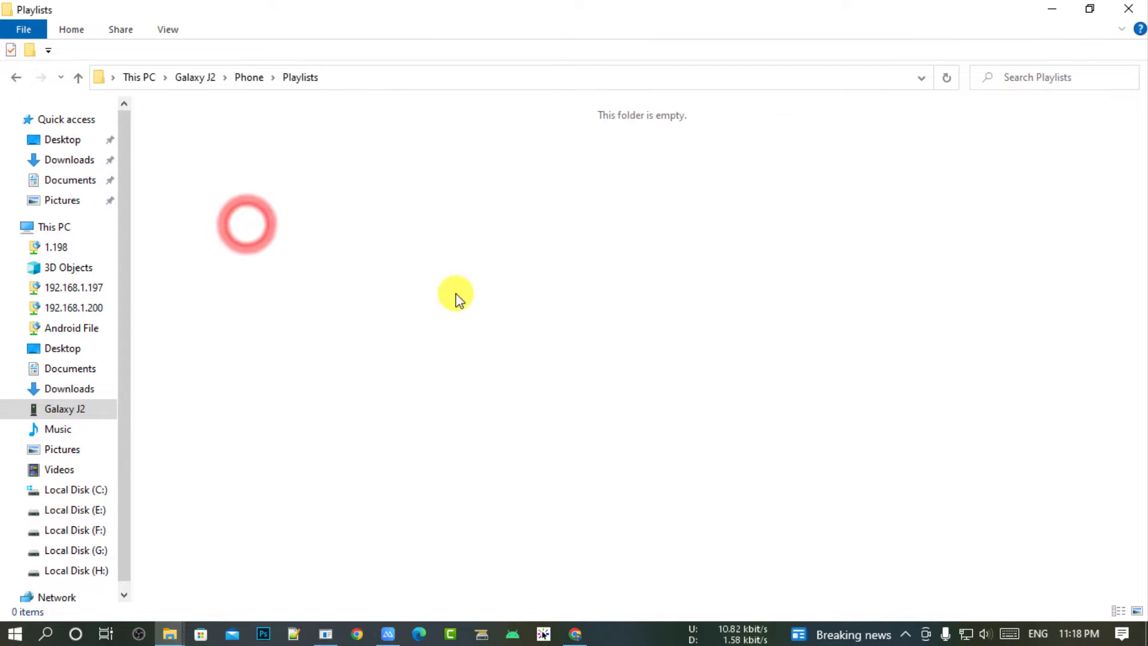
right_click(424, 250)
left_click(485, 343)
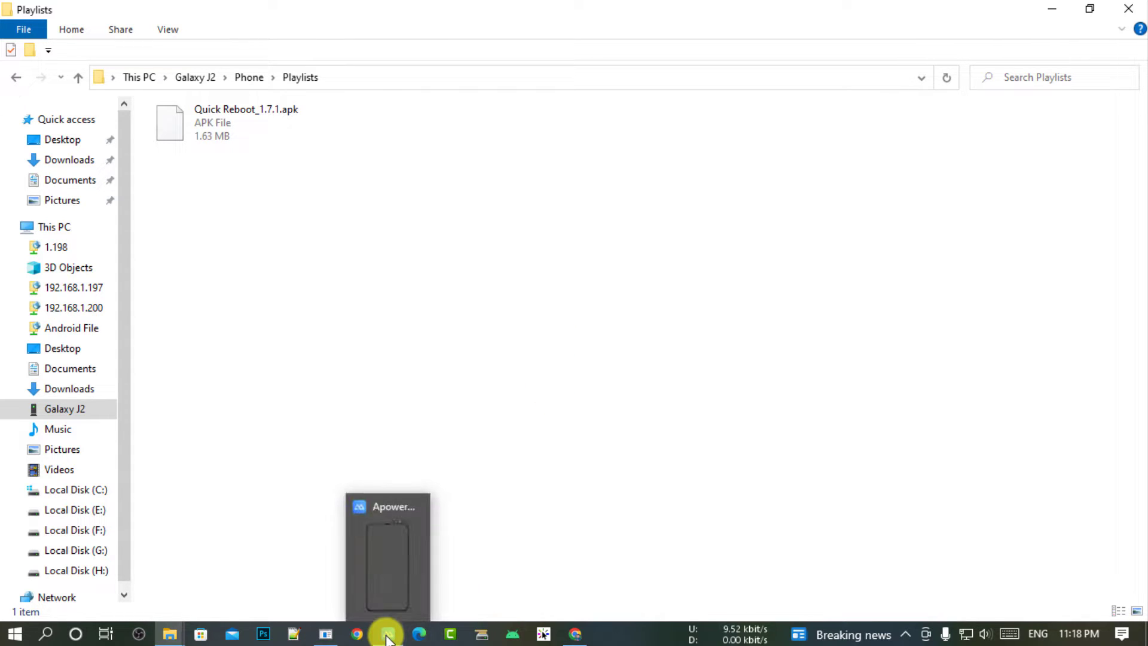
Switch to the SM-J200F phone window and reboot into recovery from Quick Reboot, granting its superuser request
left_click(327, 633)
left_click_drag(437, 522, 479, 475)
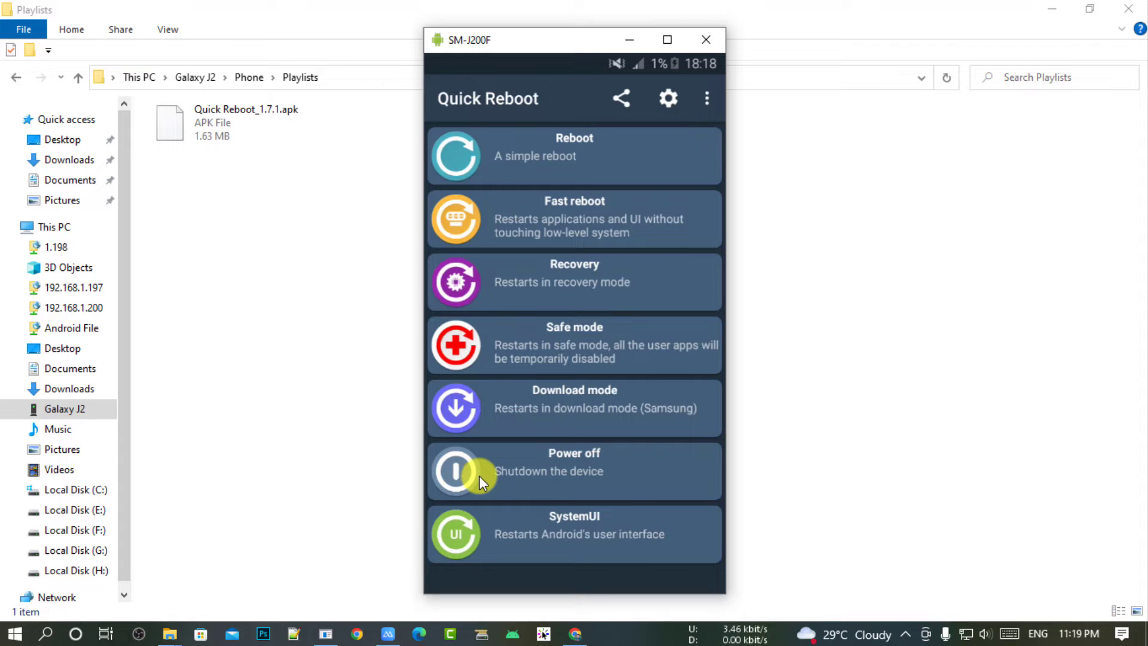
left_click(554, 266)
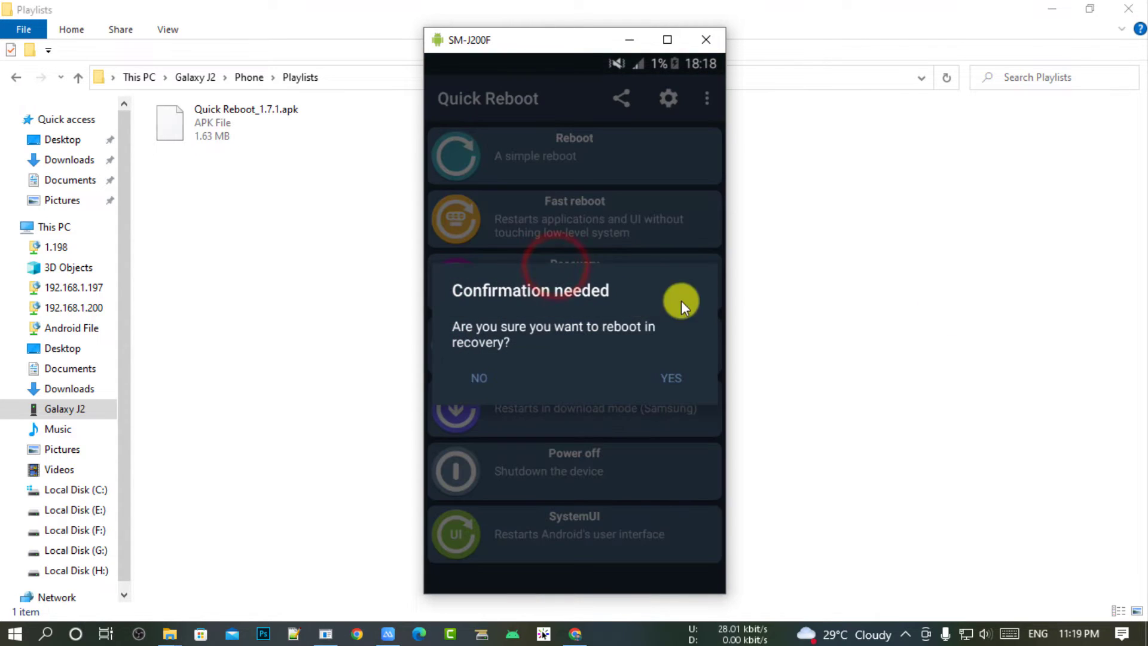
left_click(673, 376)
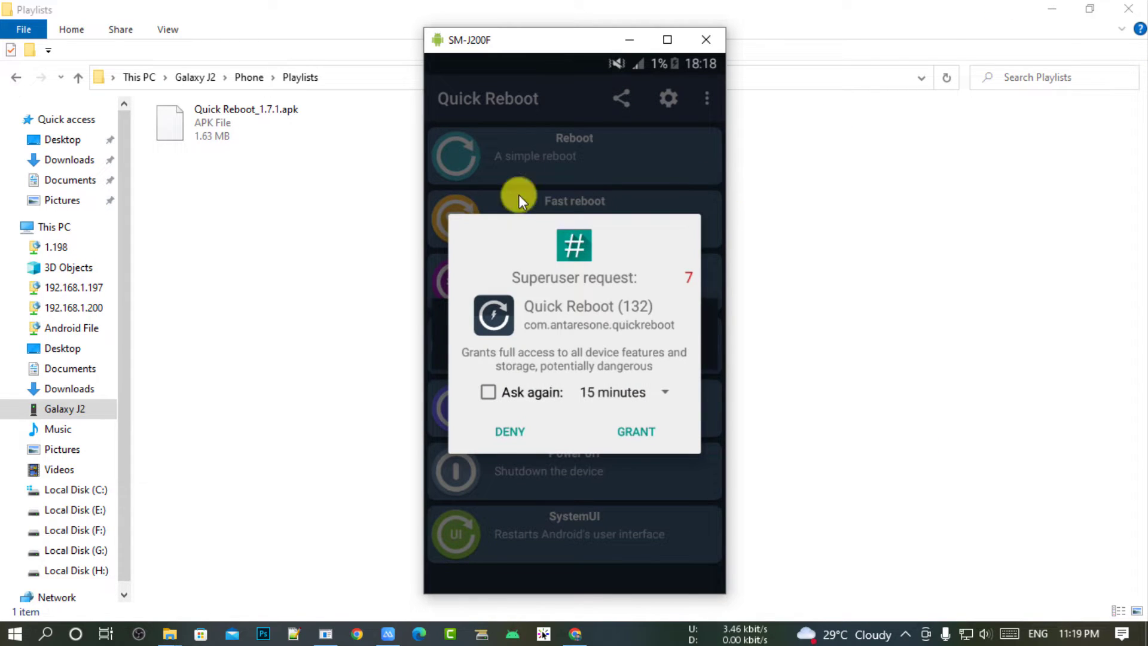
left_click(658, 432)
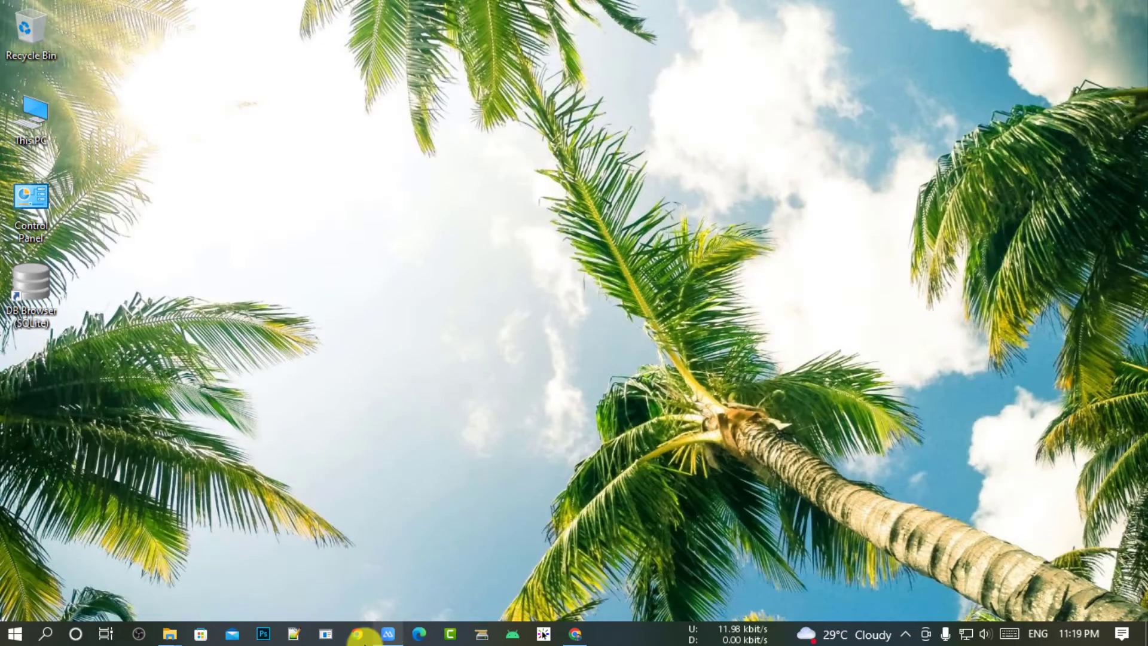
Switch to the phone mirroring app to view the J2's screen through the second phone's camera, and minimize it
left_click(358, 634)
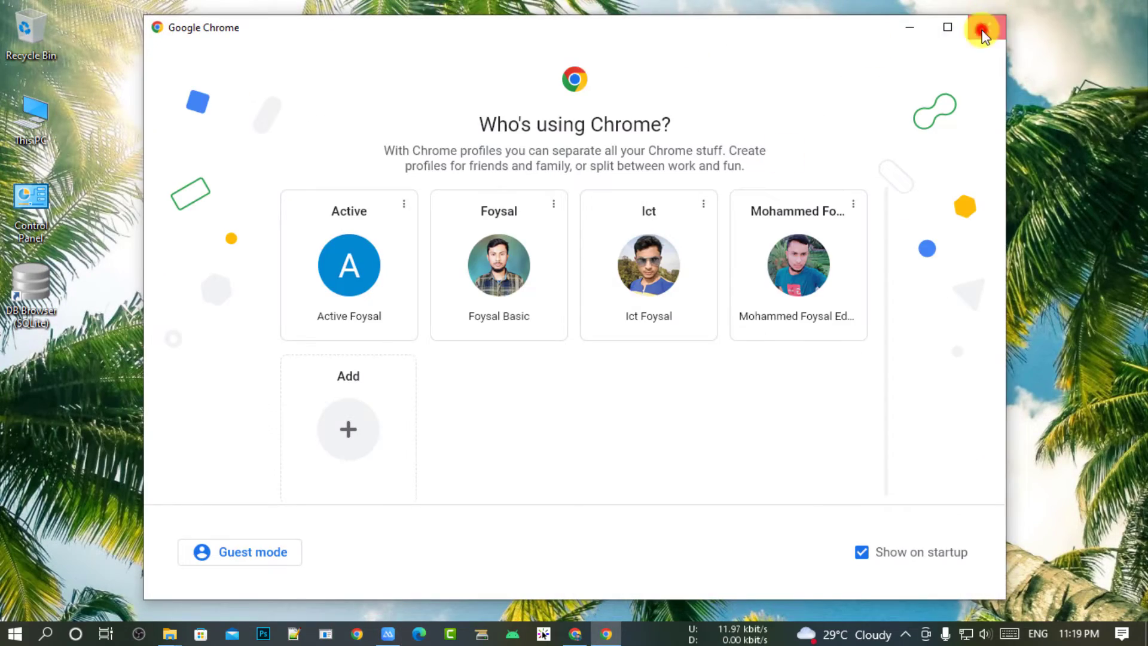
left_click(982, 30)
left_click(390, 634)
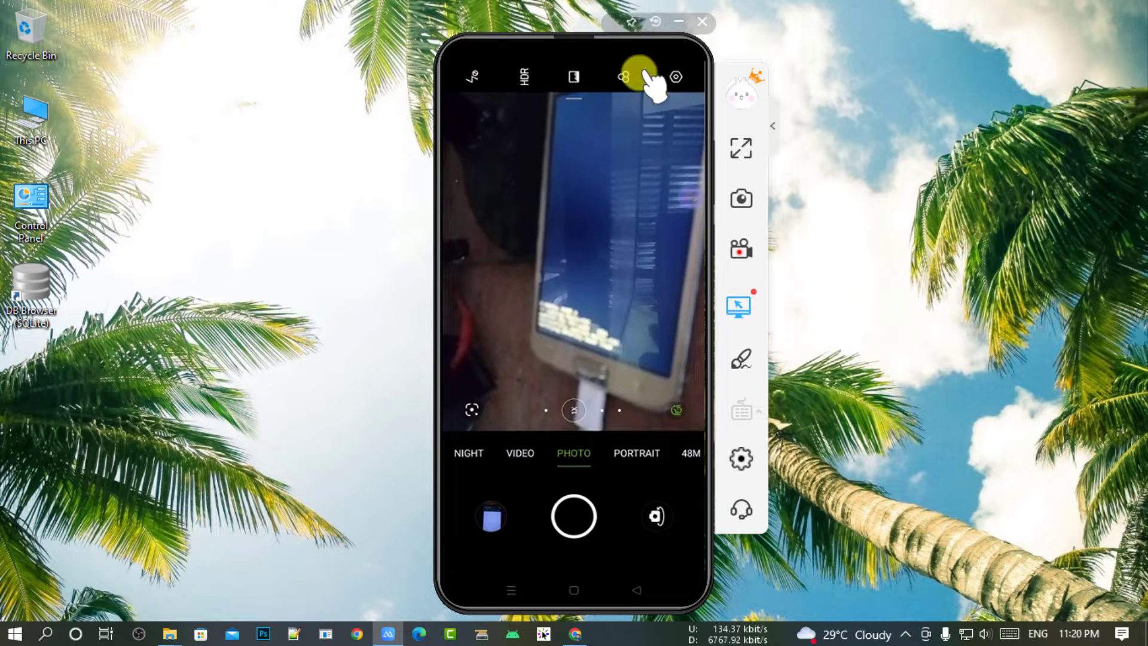
left_click(678, 26)
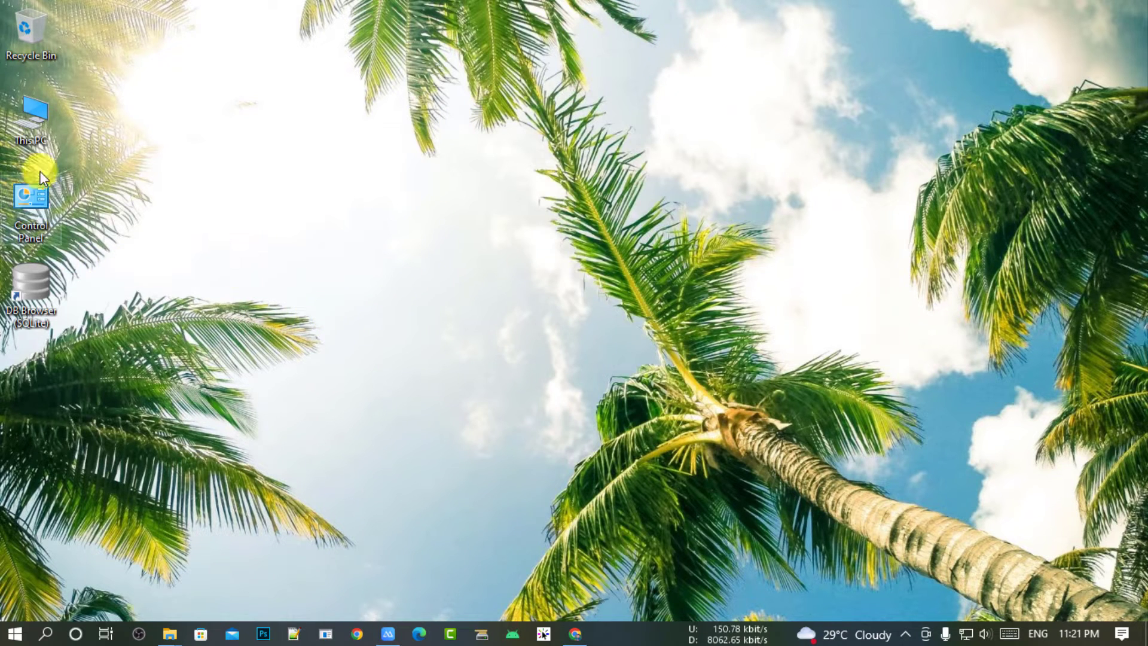
Open the Android Tool folder inside the Android folder on Local Disk (E:)
double_click(35, 126)
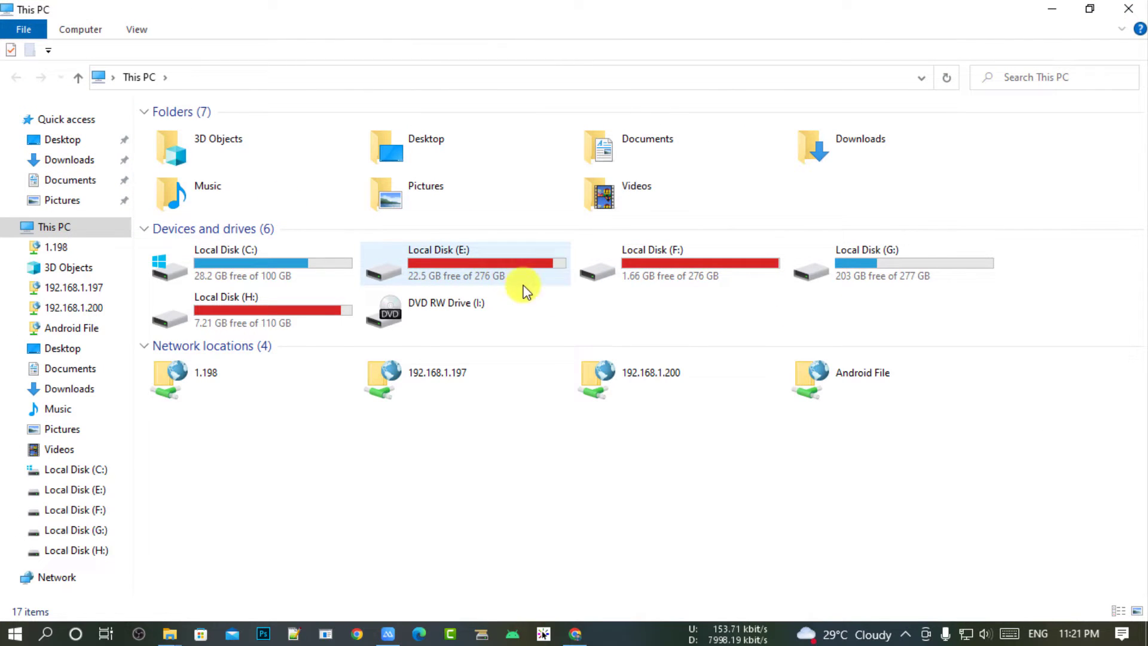
double_click(446, 263)
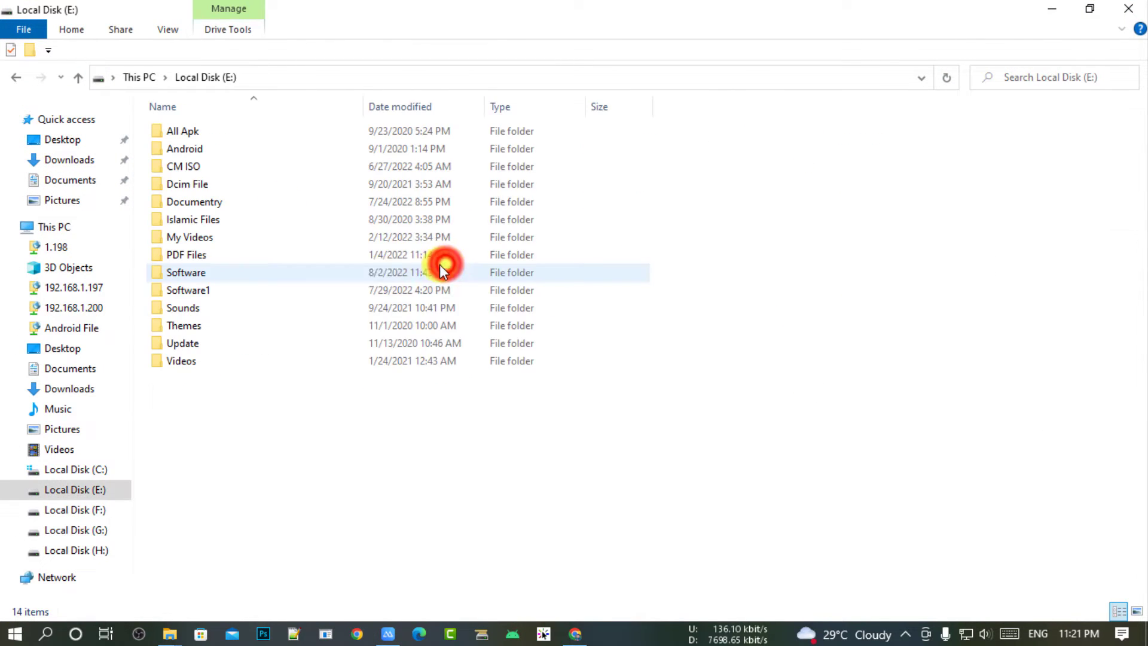
left_click(213, 293)
double_click(213, 293)
left_click(18, 77)
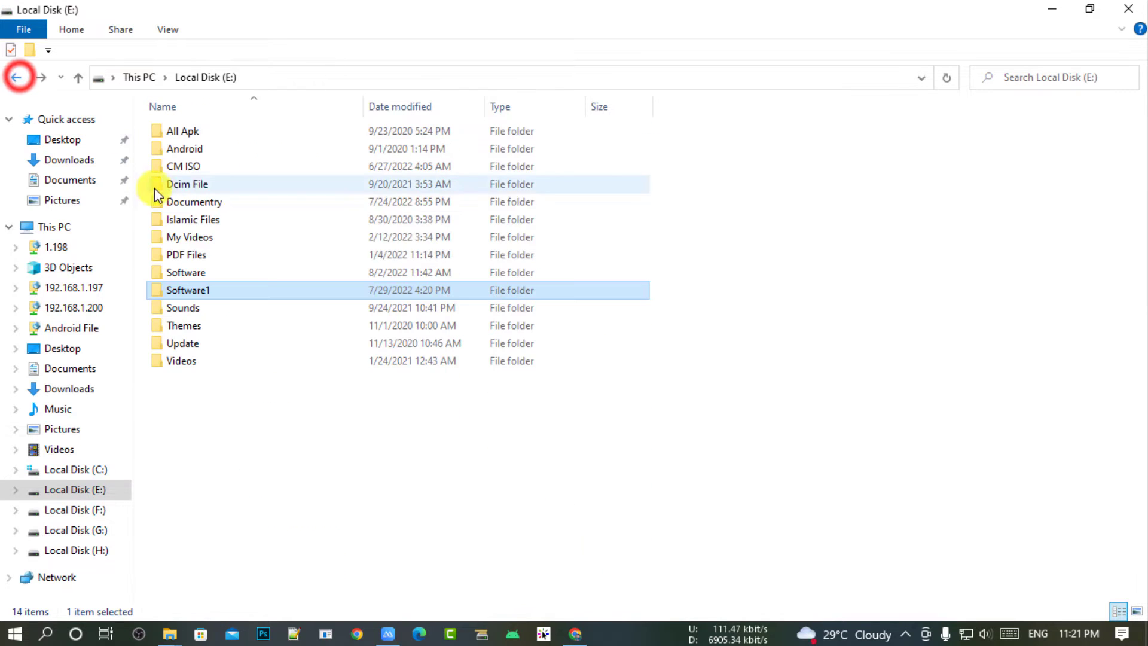
double_click(189, 149)
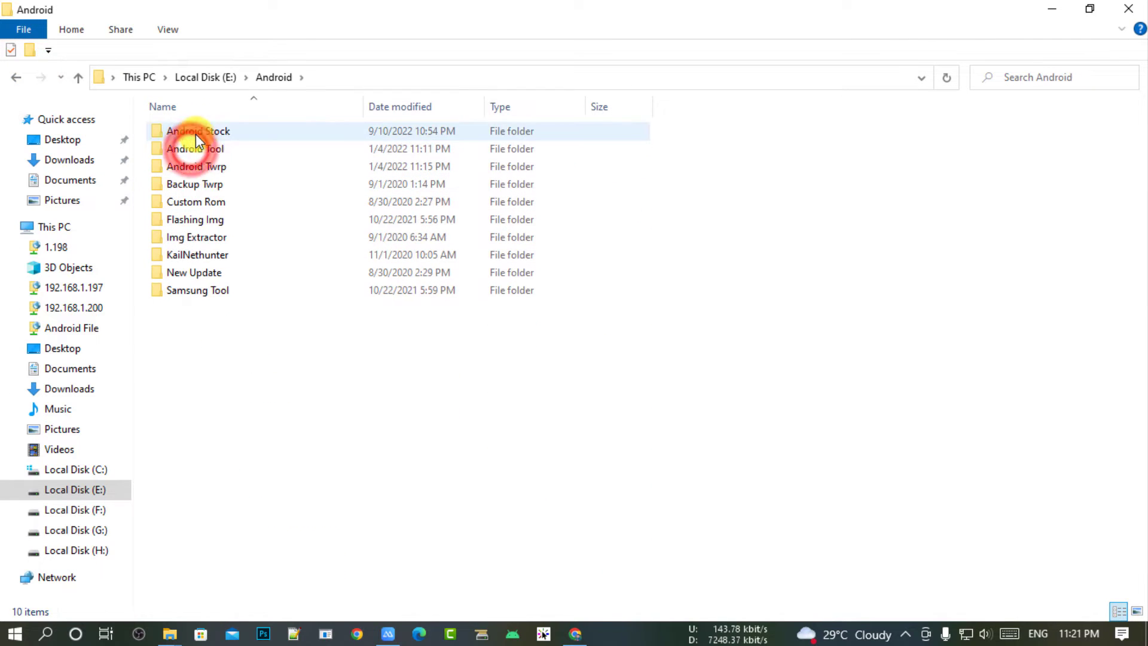
double_click(203, 148)
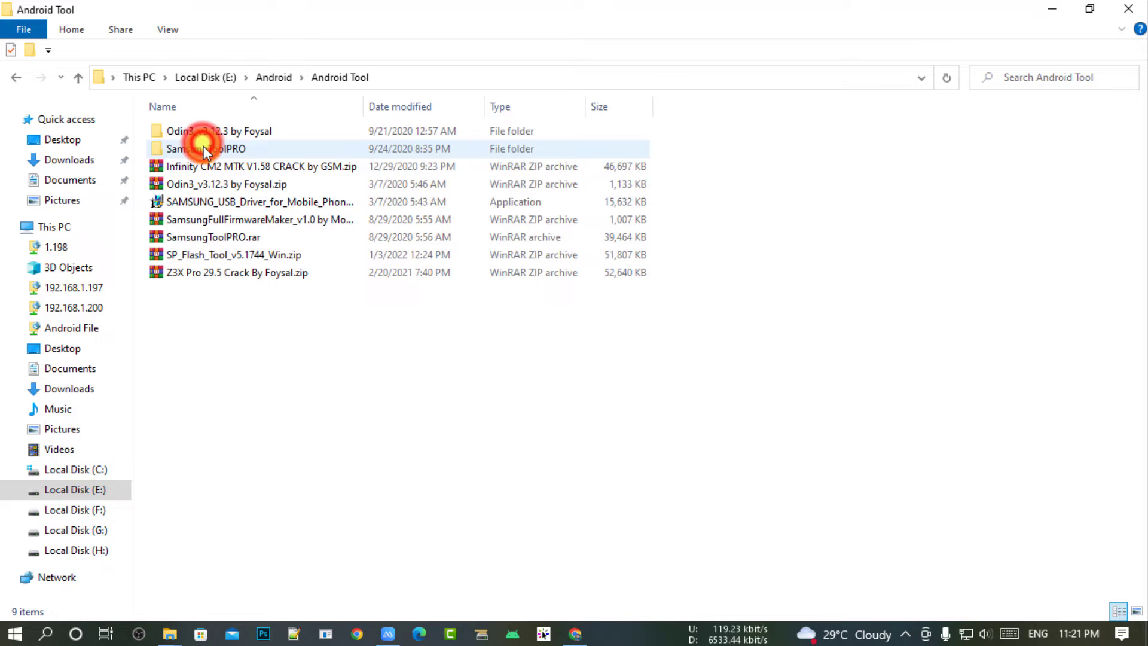
Launch Odin3_v3.12.3.exe from the extracted Odin3 folder and move its window aside
left_click(245, 149)
double_click(242, 130)
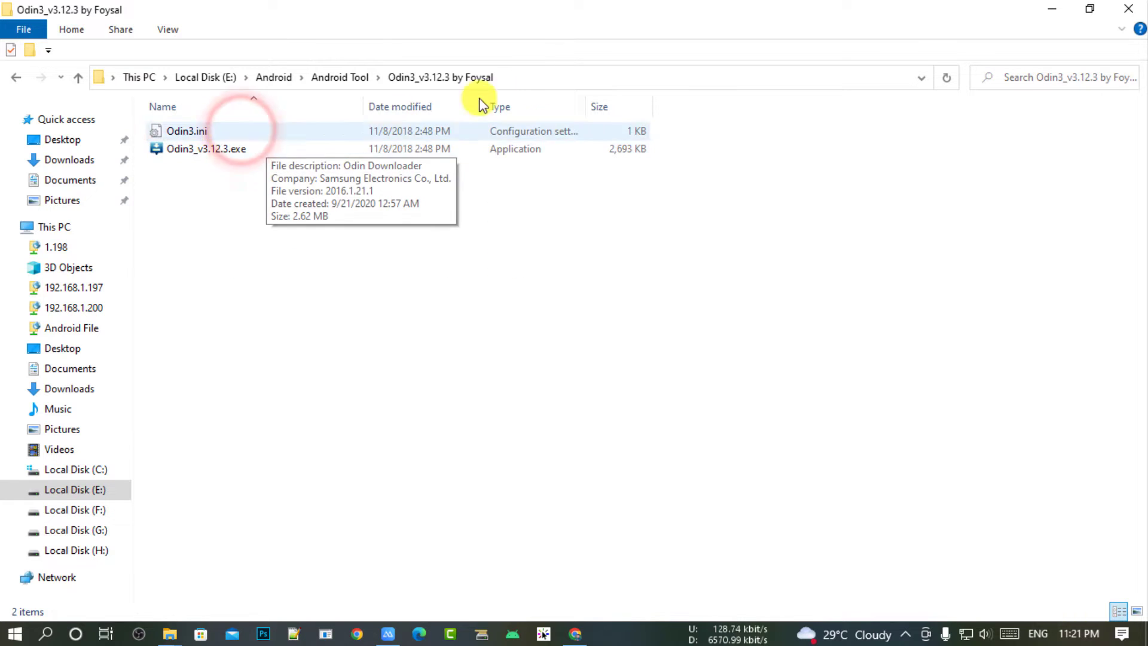
double_click(245, 150)
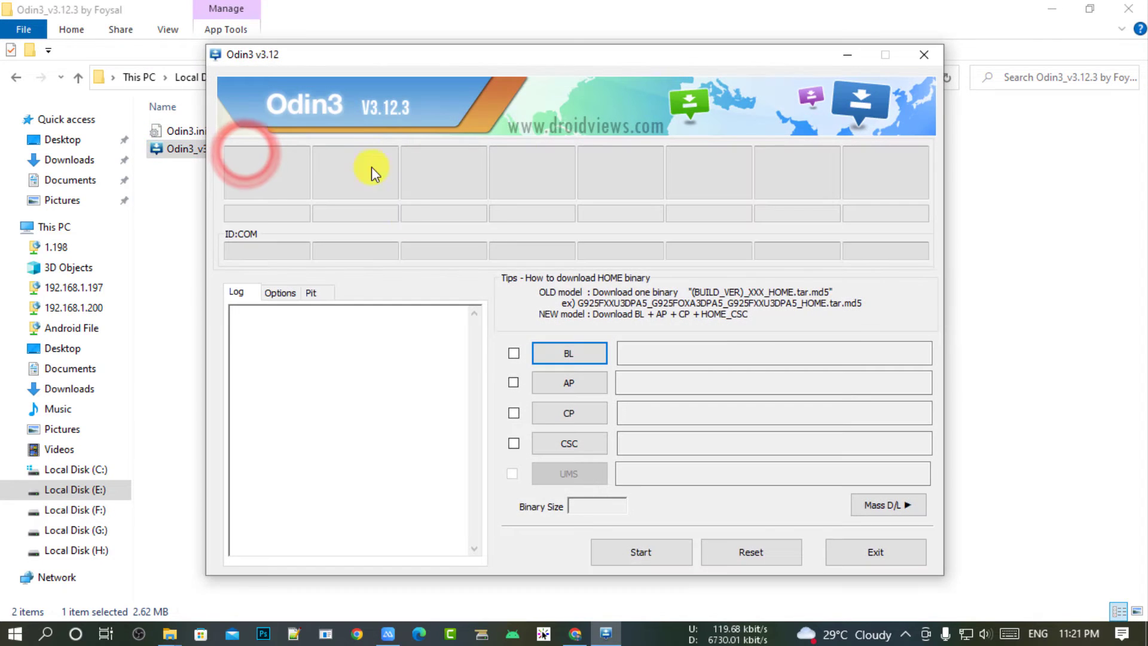
left_click_drag(520, 56, 748, 76)
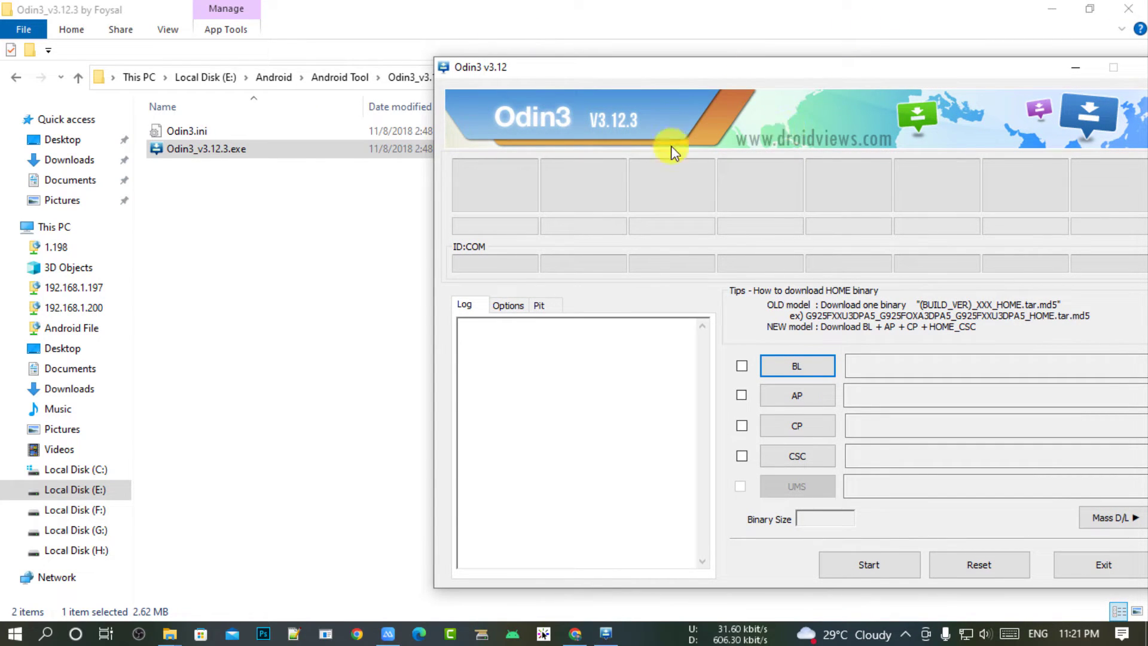
Browse for Odin's AP file and select twrp-SM-J2.tar in the J200F Android 5.1.1 Root ok folder in Downloads
left_click(800, 395)
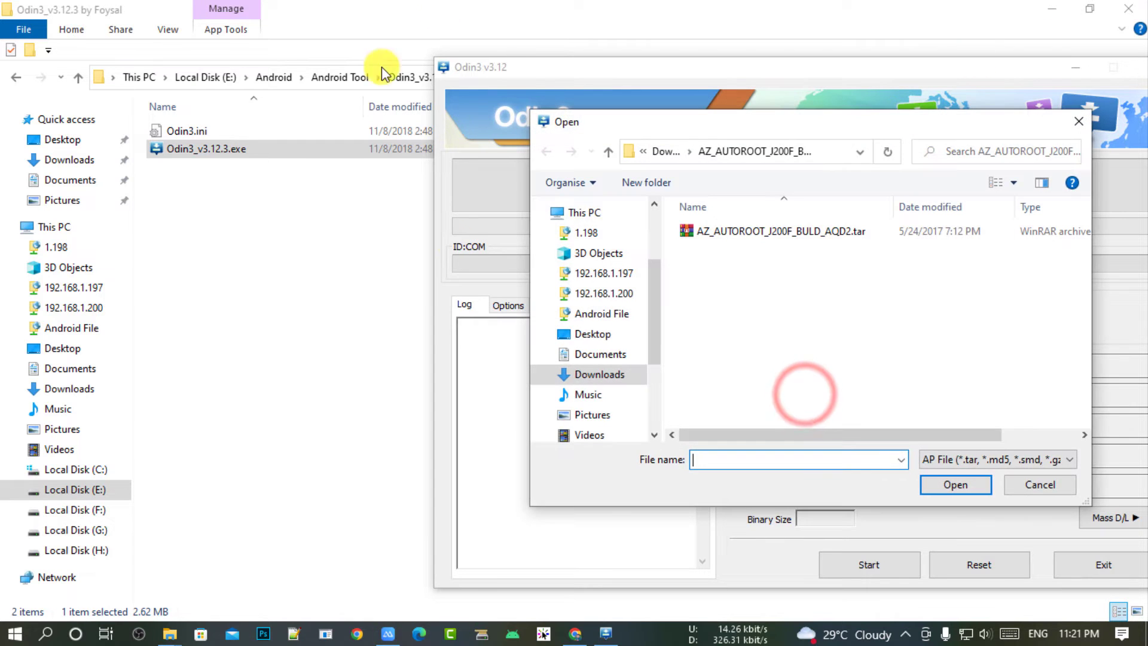
left_click(607, 153)
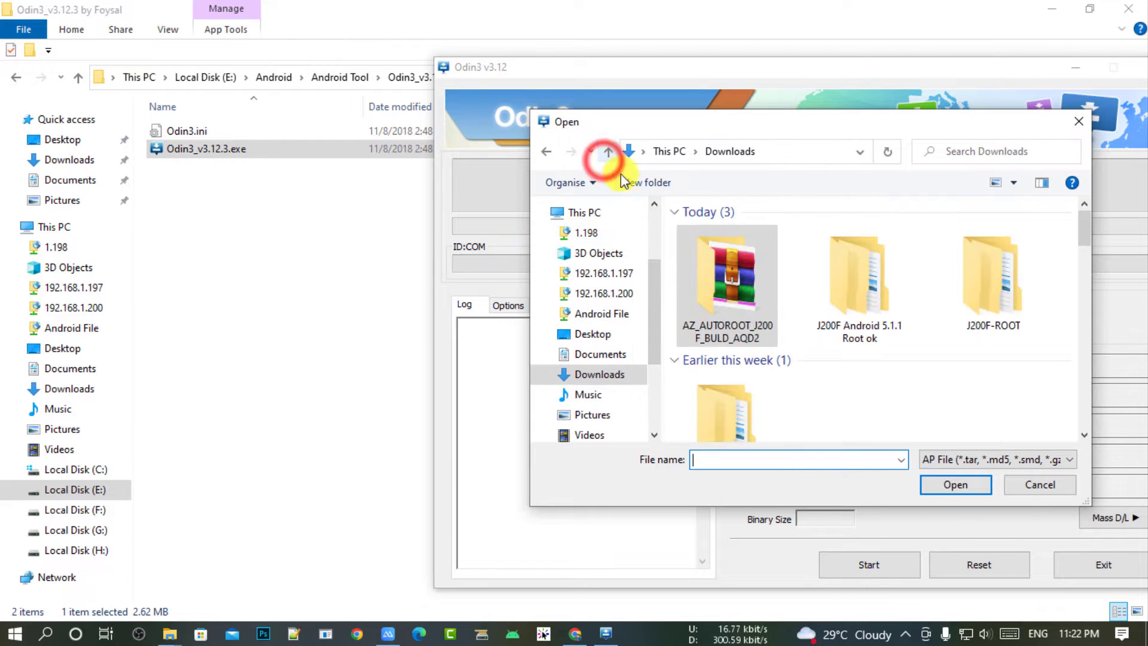
left_click_drag(843, 115, 759, 9)
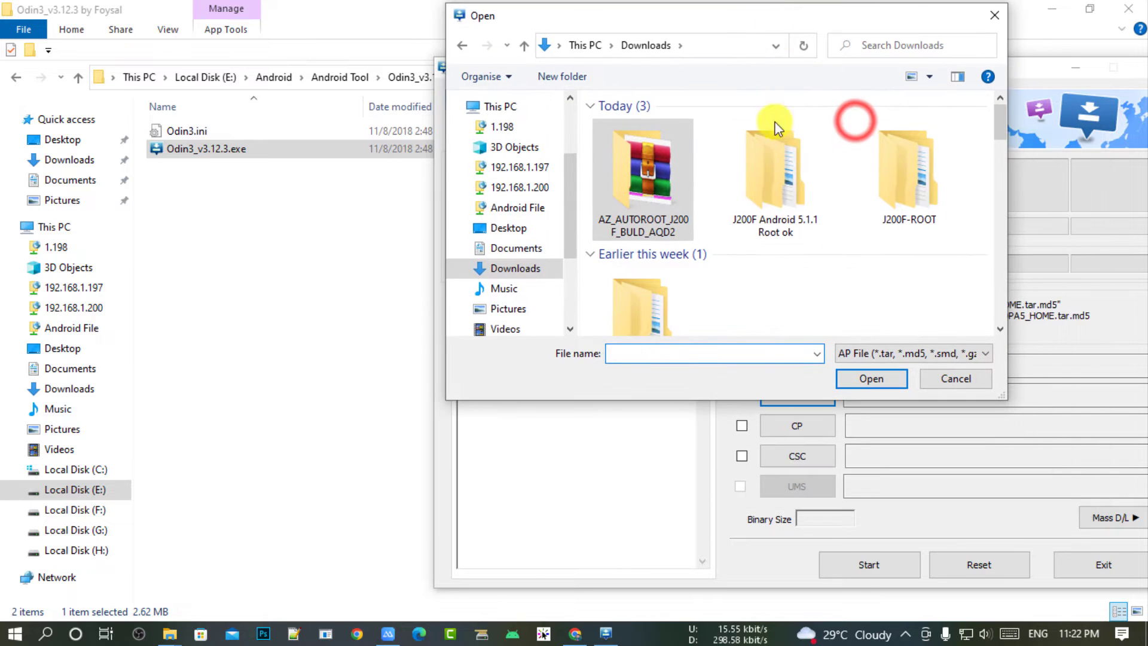
scroll(859, 242, "down", 1)
scroll(771, 242, "up", 1)
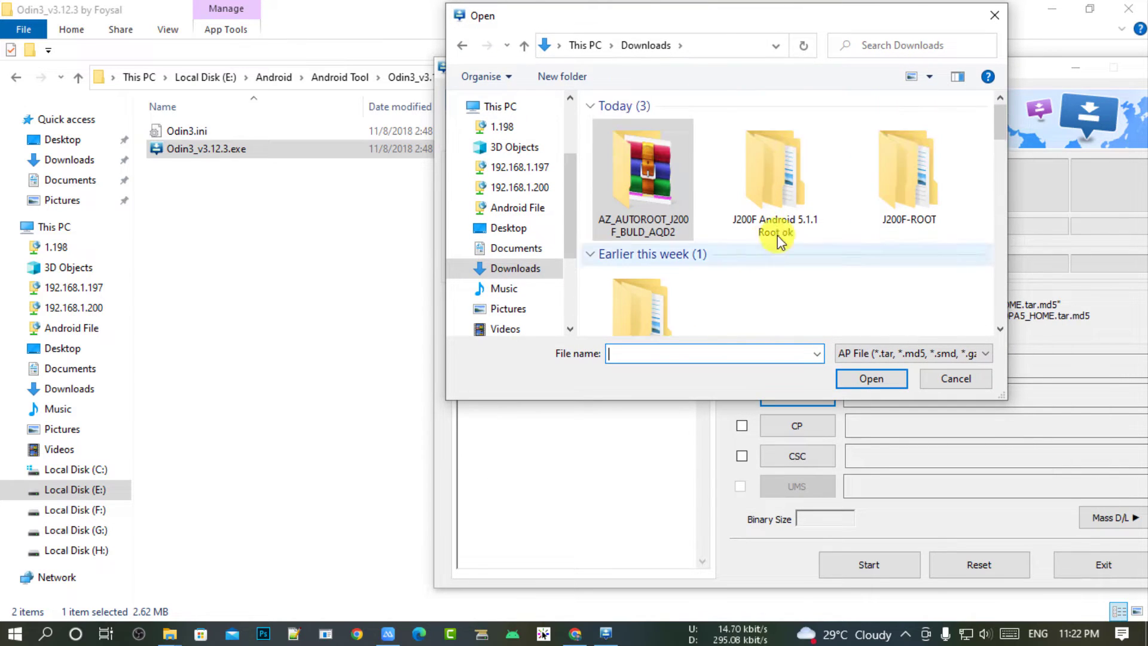
double_click(777, 192)
double_click(691, 129)
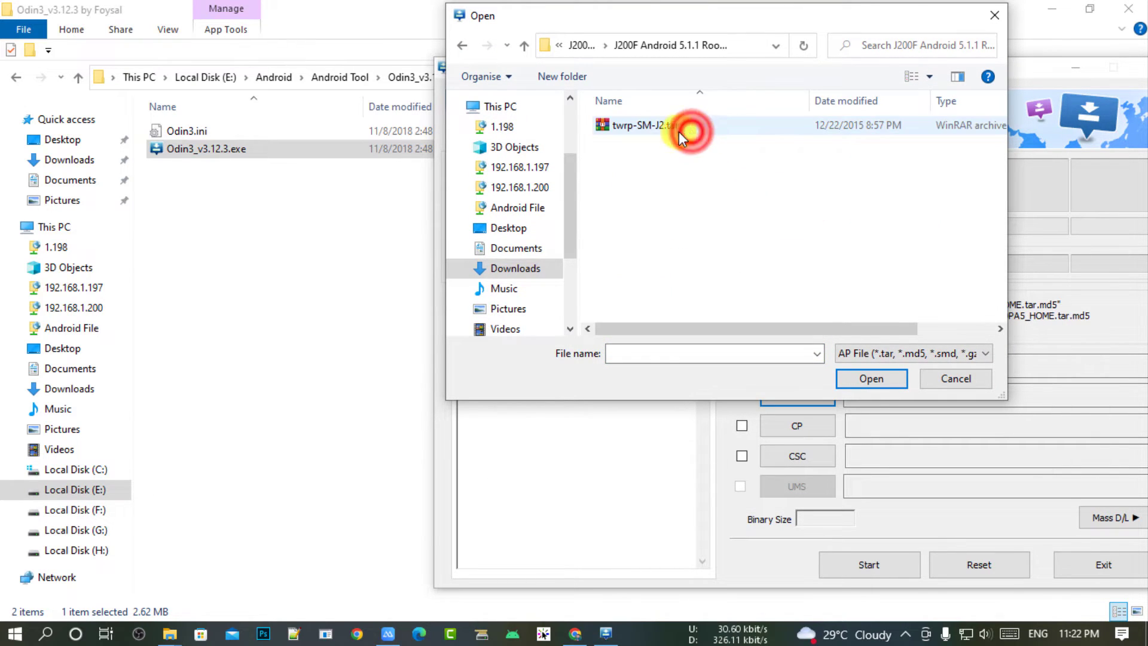
left_click(628, 129)
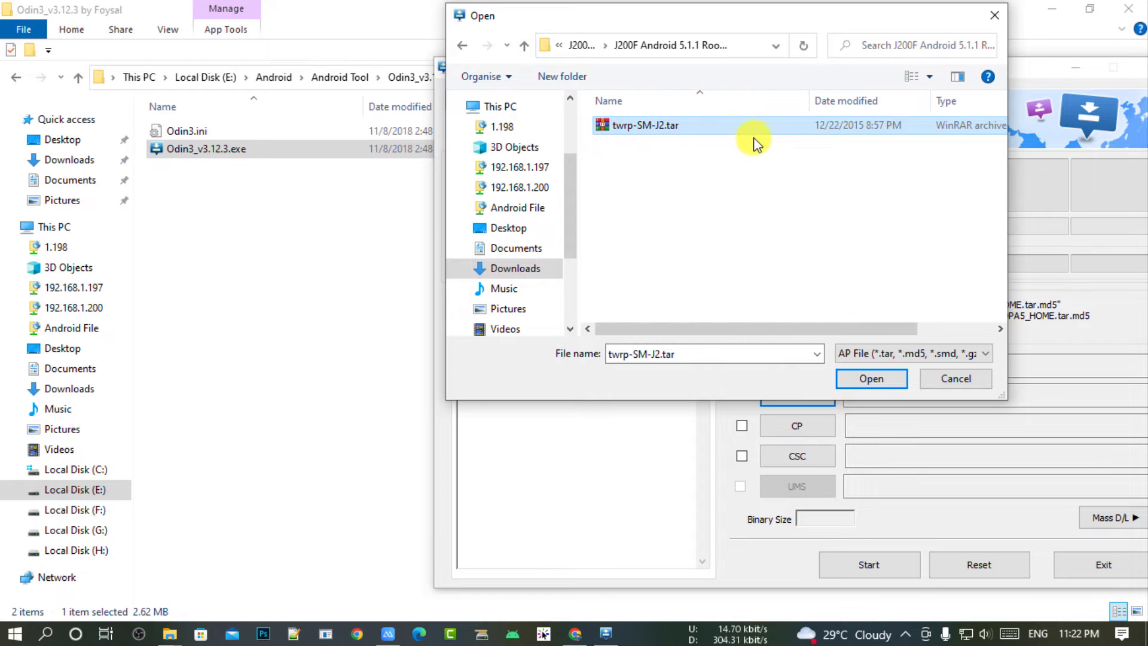
Check the size of twrp-SM-J2.tar in its file properties and close them
right_click(726, 126)
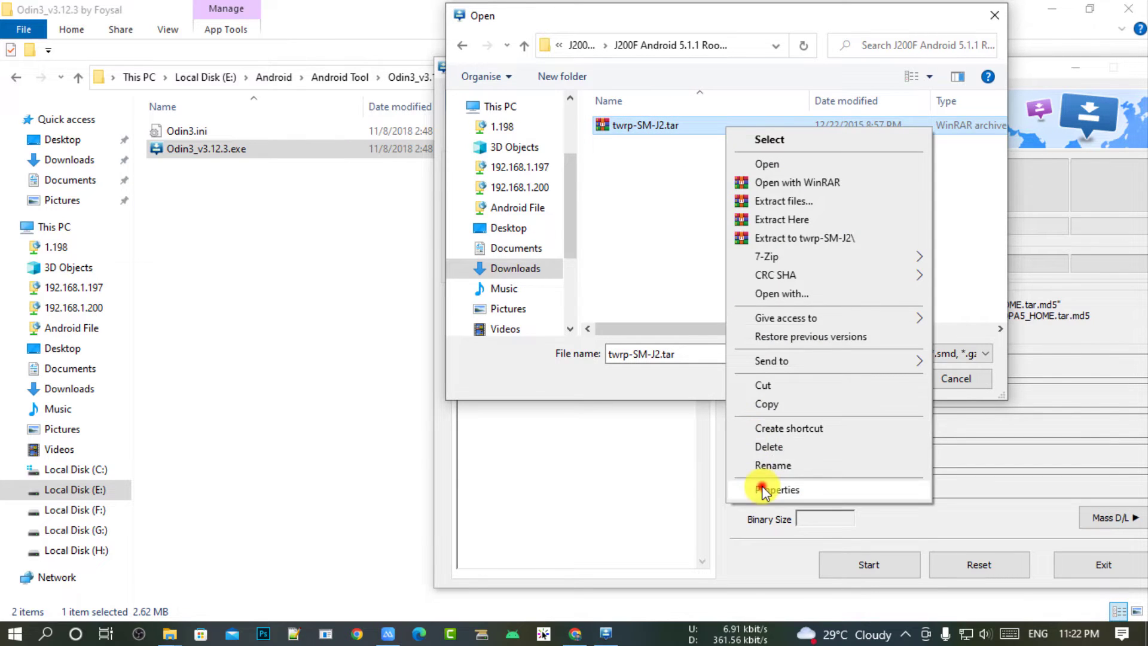
left_click(762, 486)
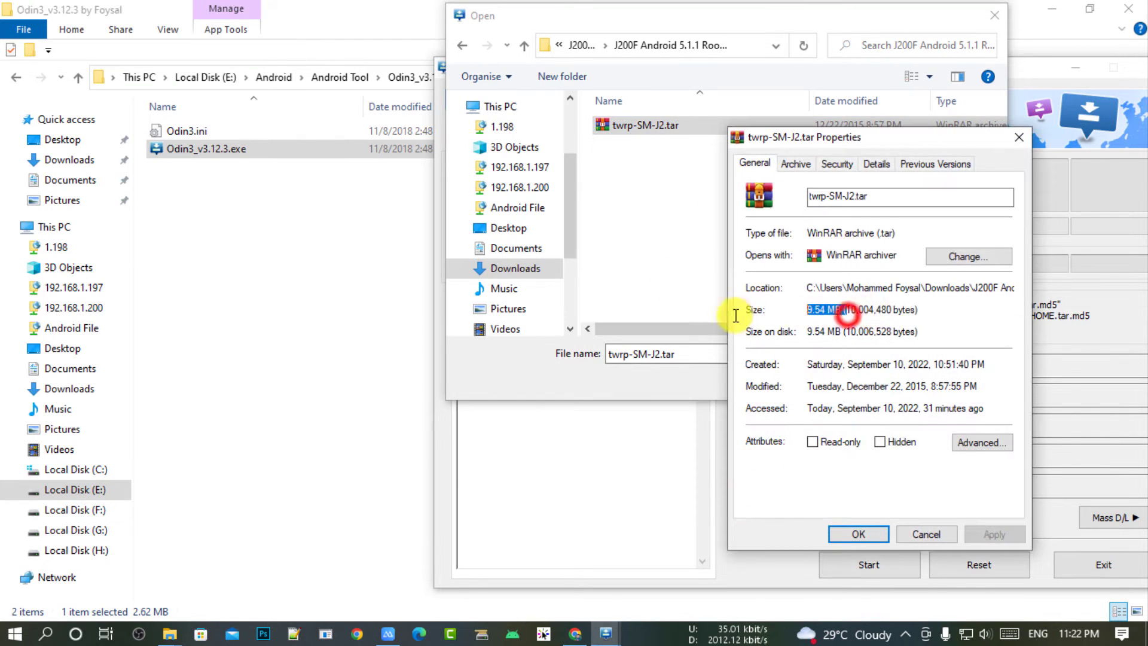
left_click(1018, 138)
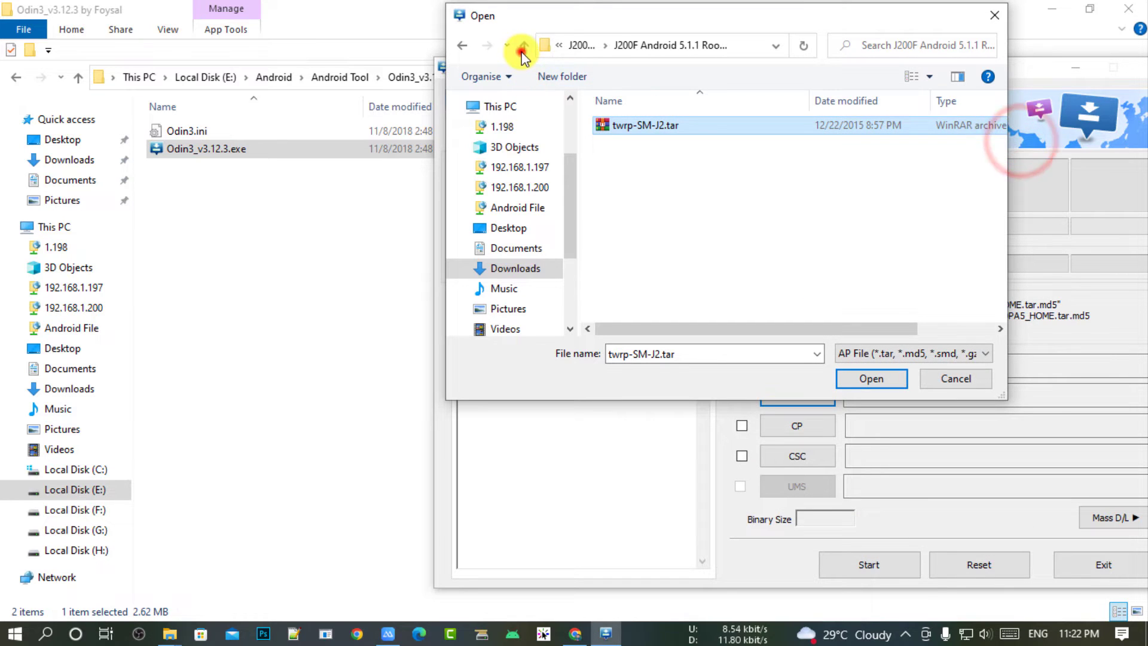
Check the size of TWRP J200.tar from the j200f 5.1.1 folder inside J200F-ROOT in its file properties and close them
left_click(521, 53)
double_click(899, 177)
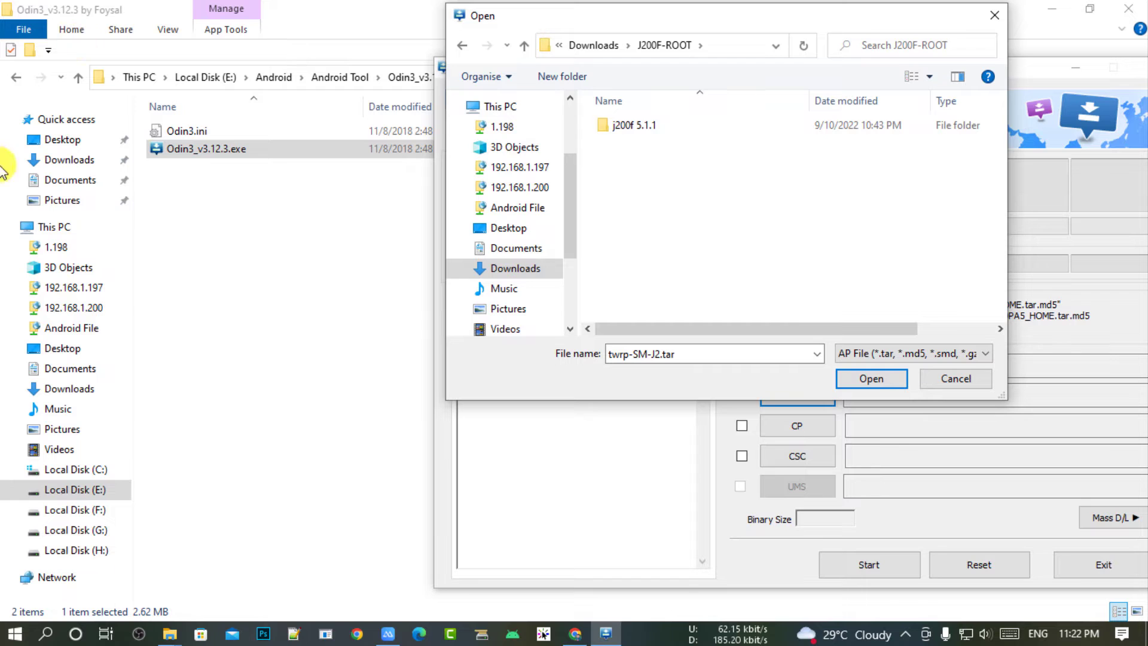
double_click(648, 129)
left_click(646, 129)
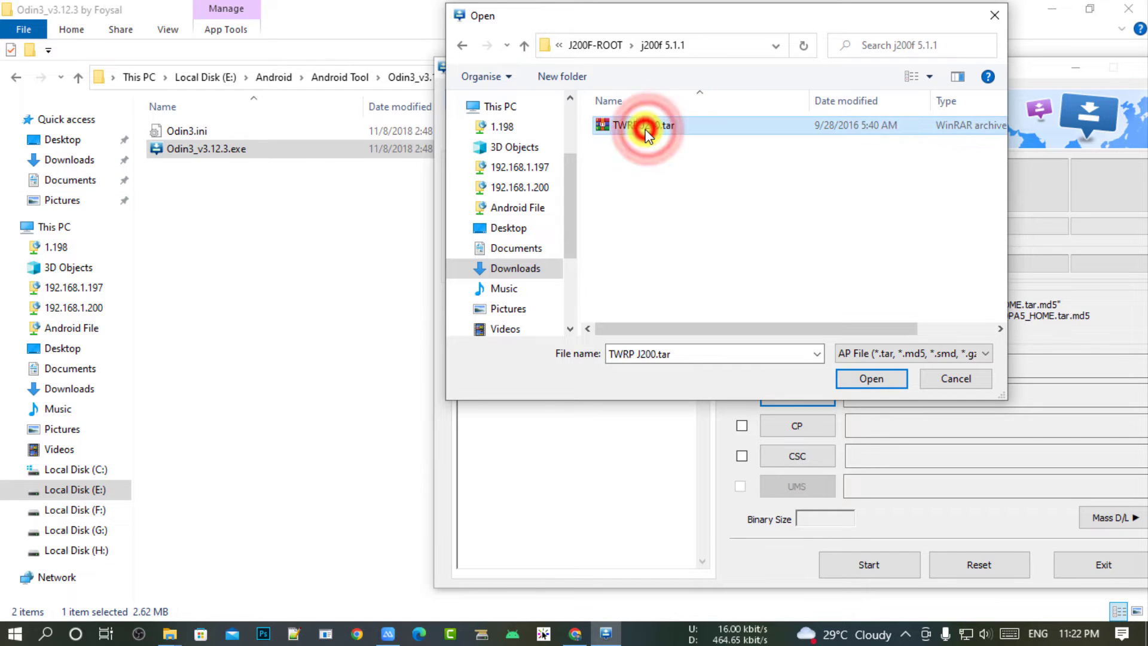
right_click(645, 130)
left_click(705, 491)
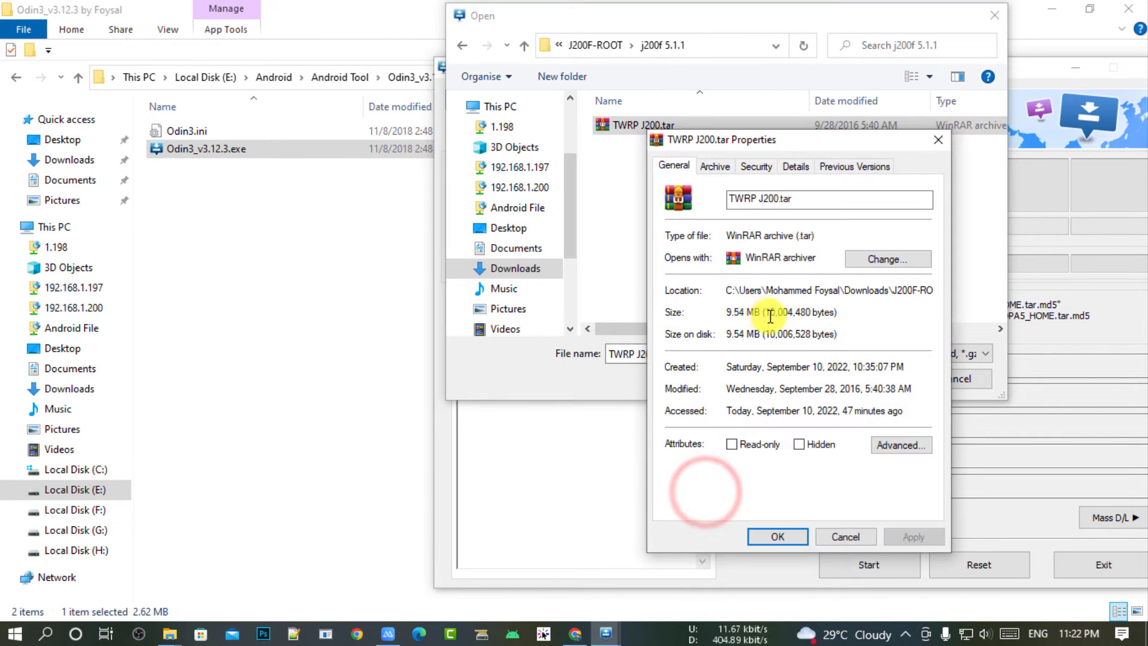
left_click(936, 143)
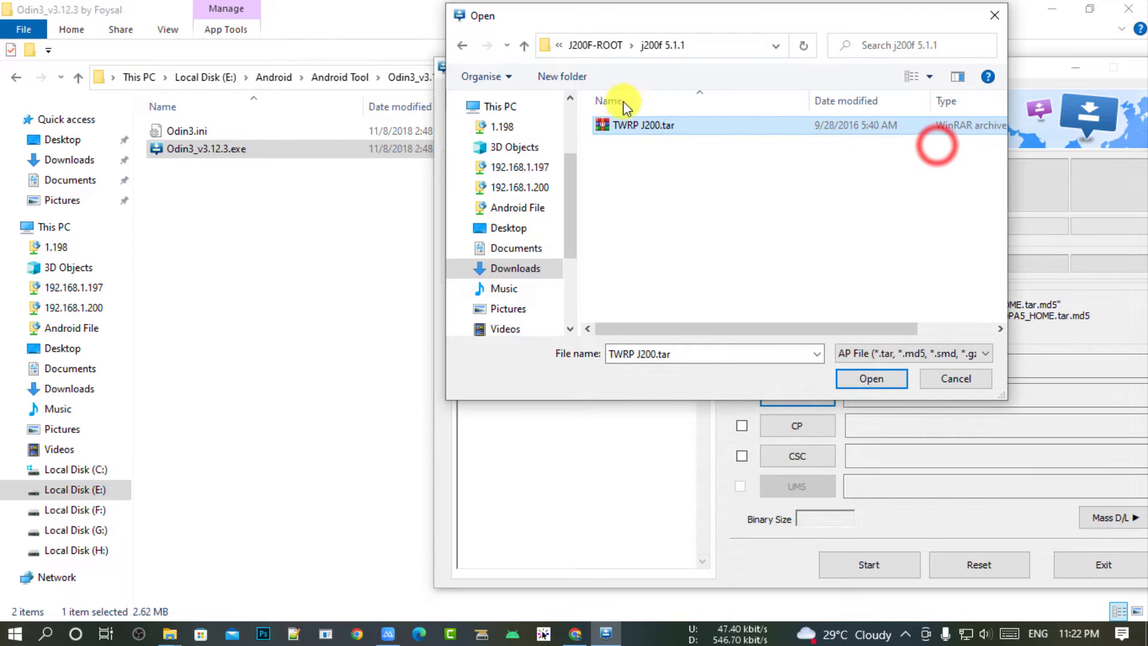
Load twrp-SM-J2.tar from the J200F Android 5.1.1 Root ok folder as Odin's AP file and move the Odin window into full view
left_click(461, 44)
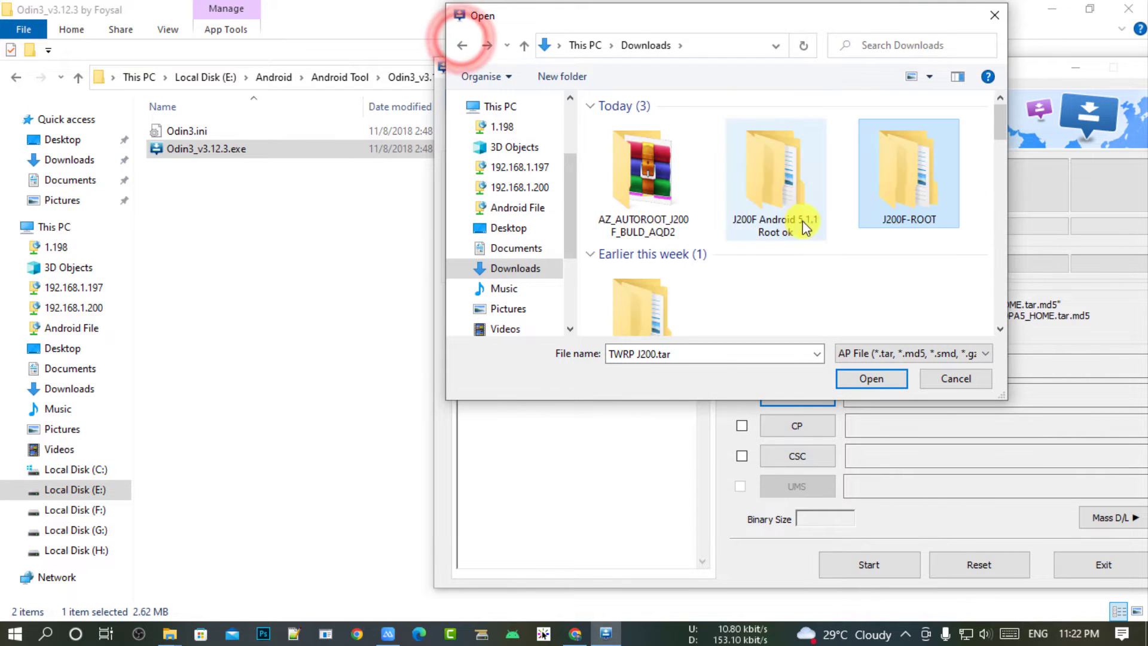
double_click(804, 218)
double_click(648, 128)
left_click(647, 126)
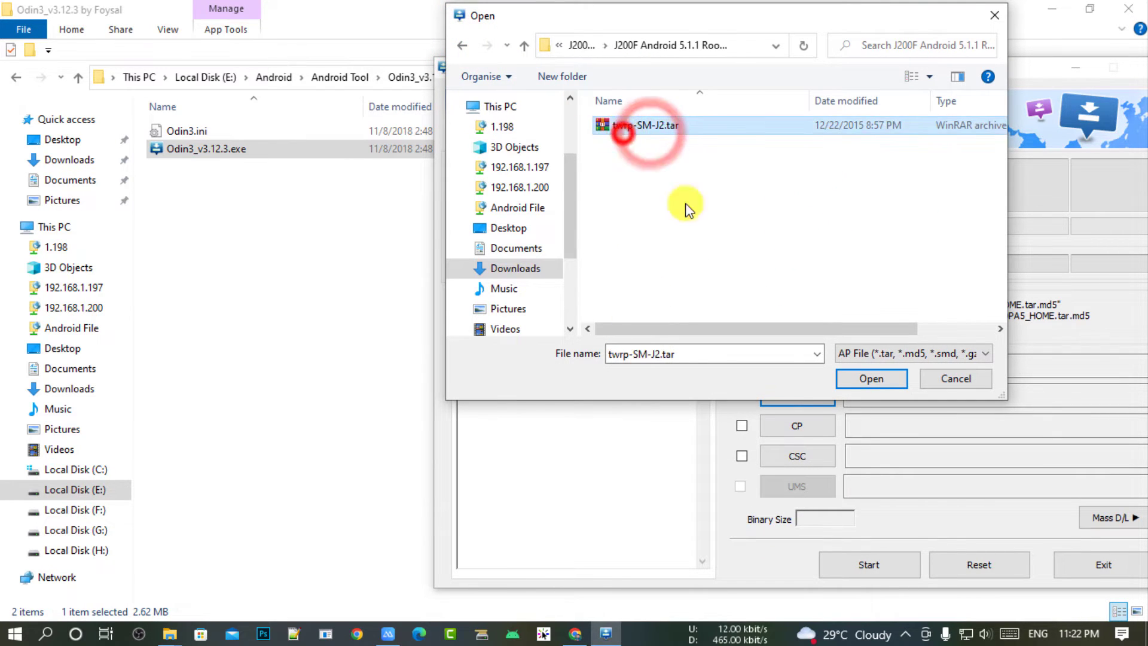
left_click(871, 379)
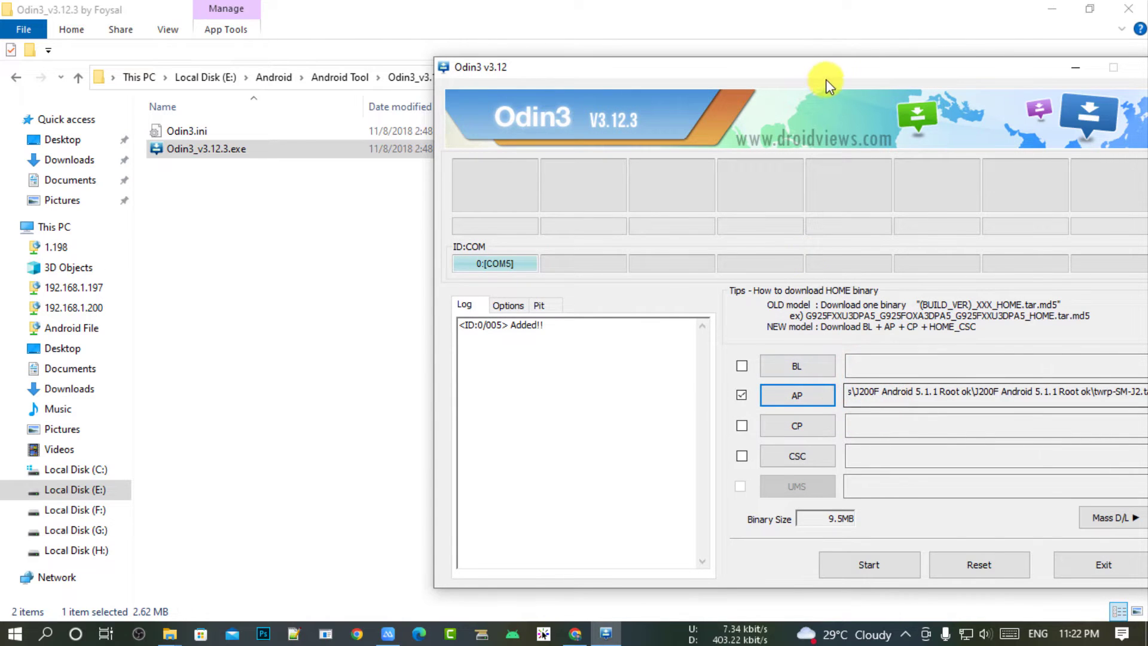
left_click_drag(826, 79, 602, 57)
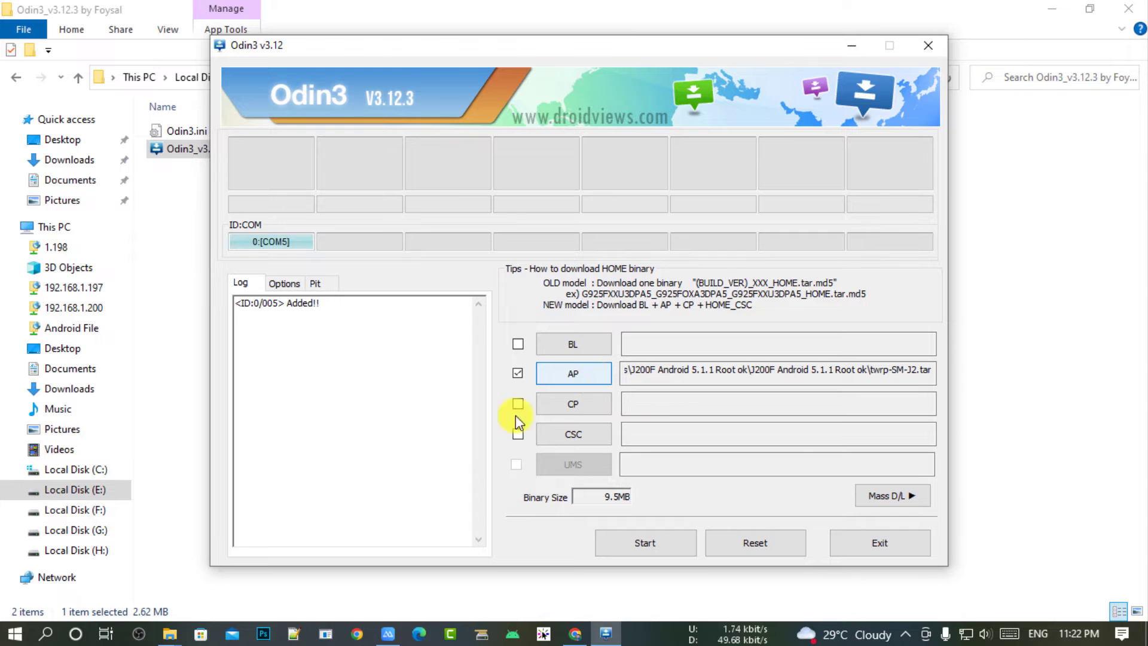
Bring up the phone mirroring window, place it beside Odin3 without overlap, and start flashing the loaded AP file to the phone
left_click(388, 635)
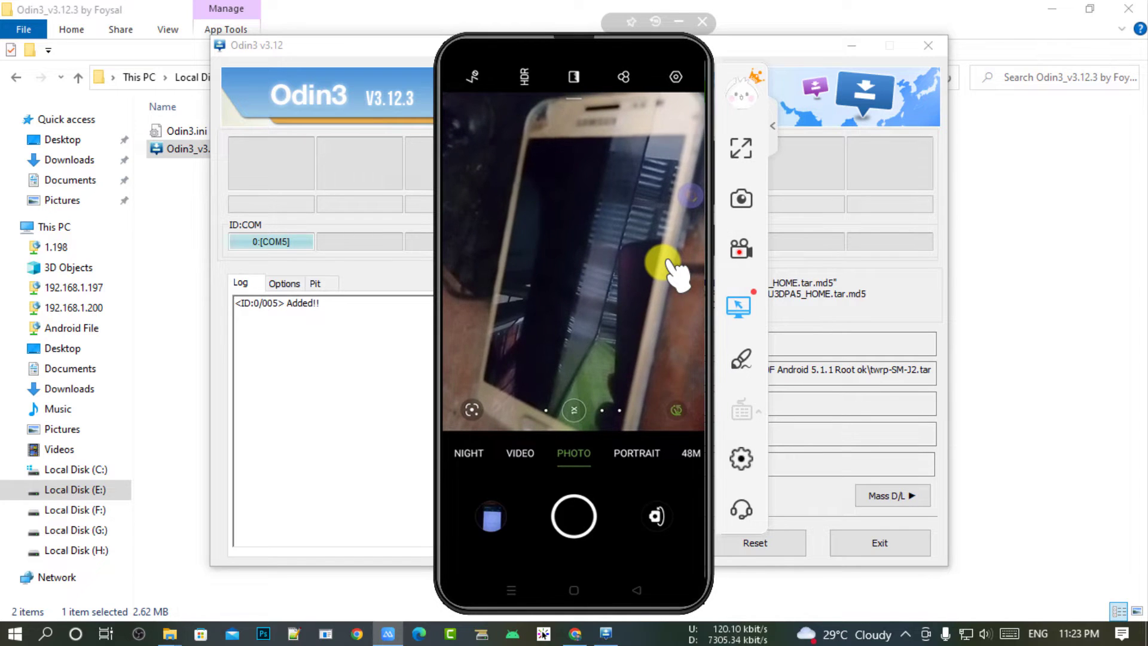
left_click_drag(561, 34, 185, 31)
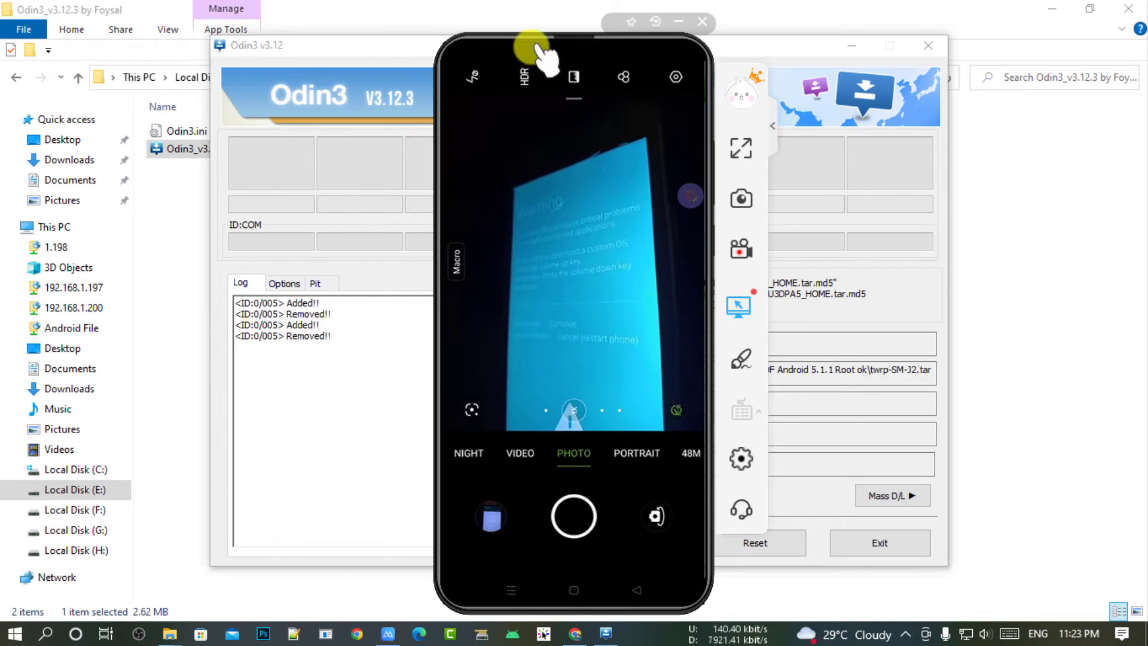
left_click_drag(563, 37, 123, 45)
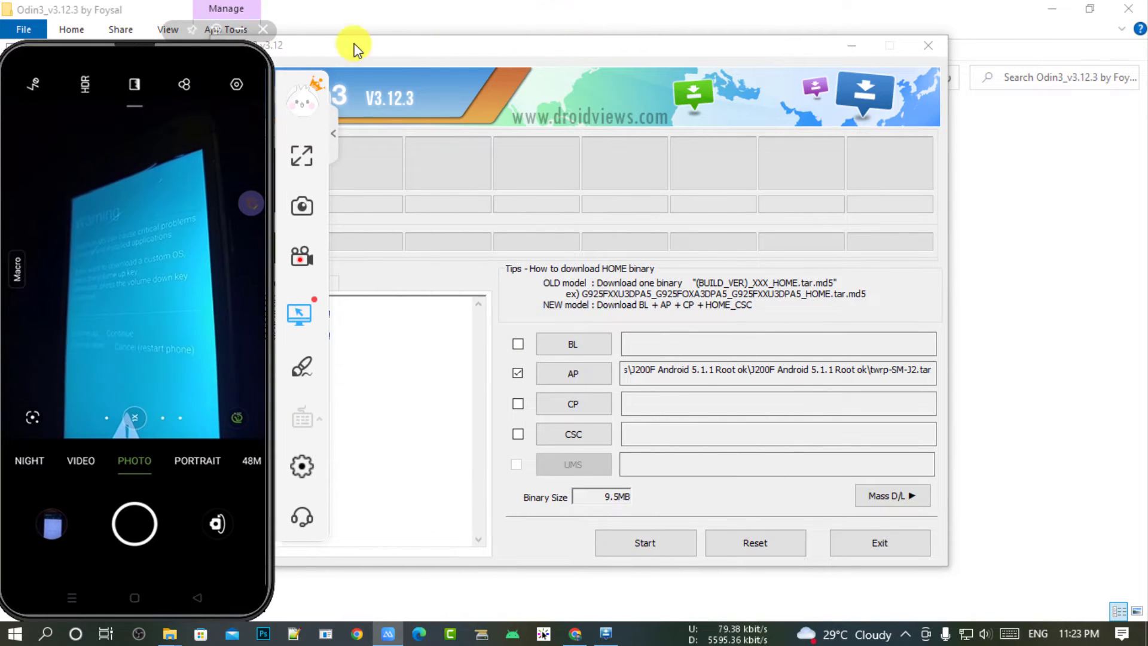
left_click_drag(543, 39, 691, 41)
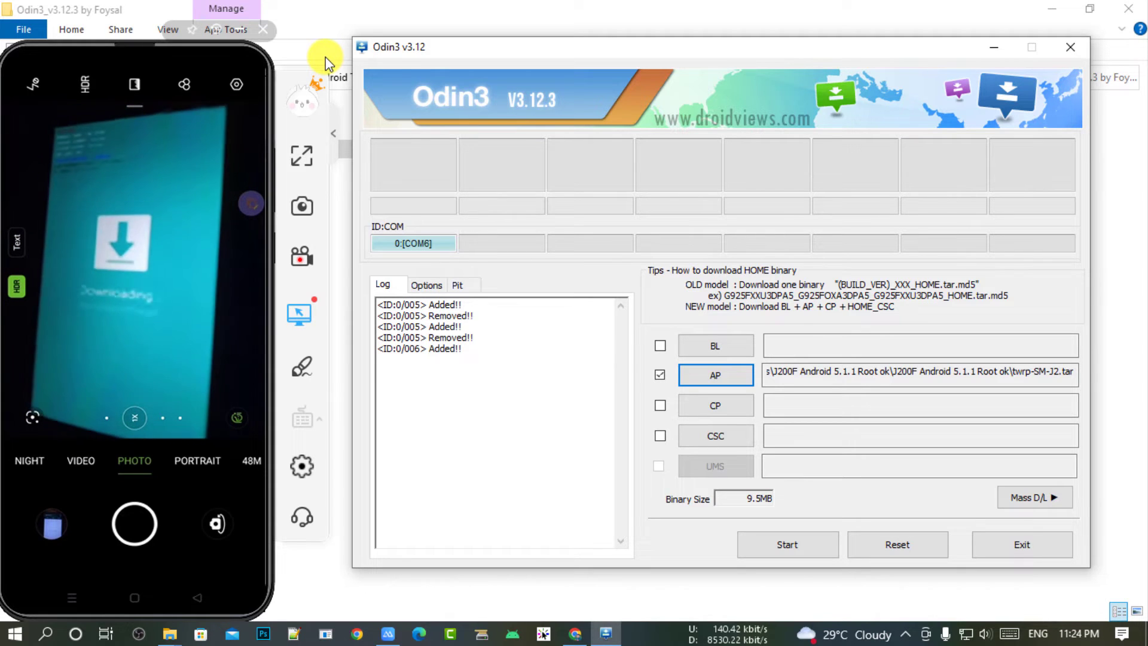
left_click(816, 541)
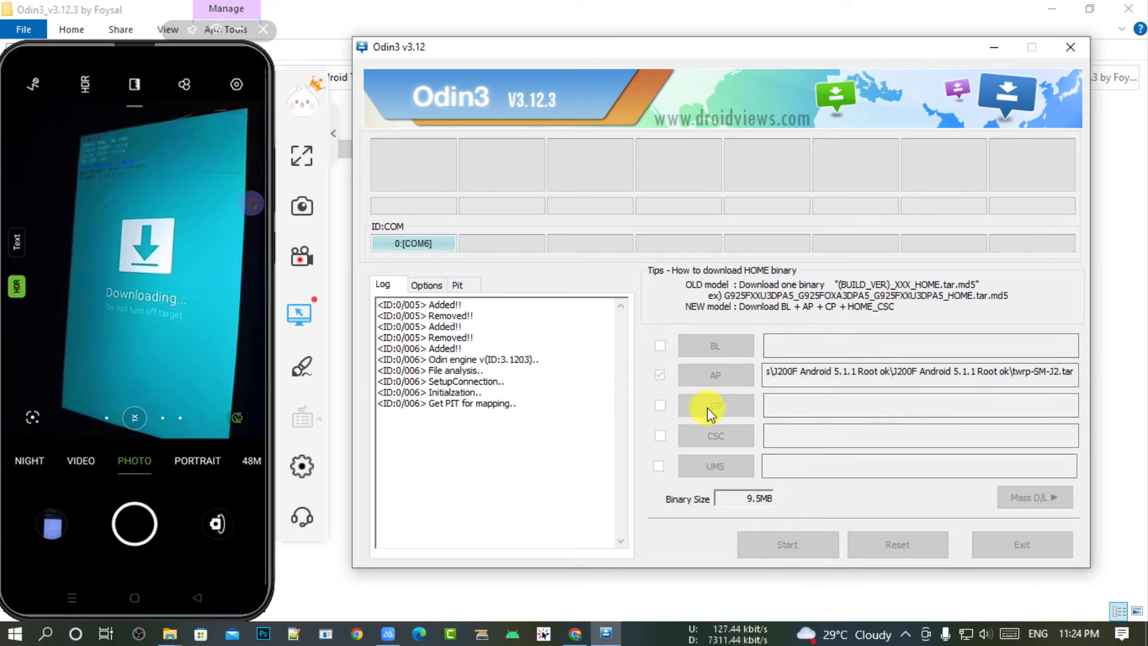